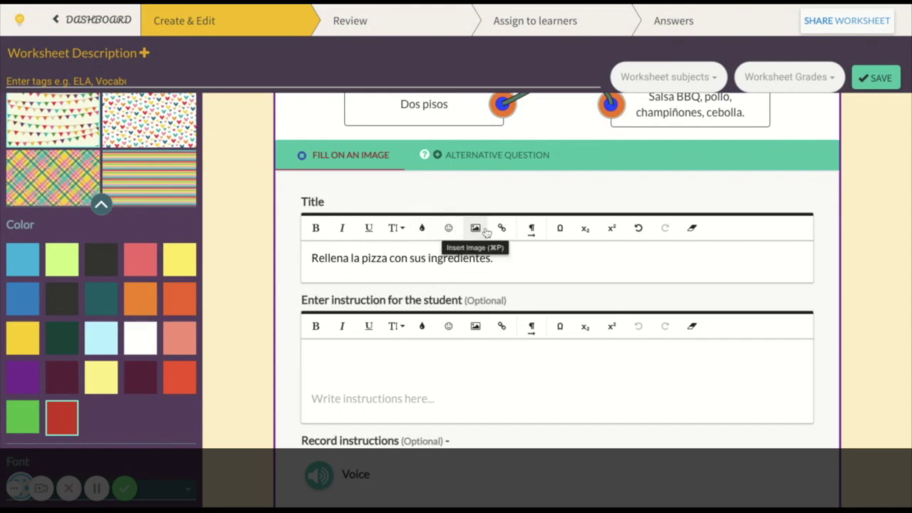
# Label the tomato slice 'tomate' and the green pepper 'pimiento' on the pizza image
pyautogui.scroll(-3, 552, 285)
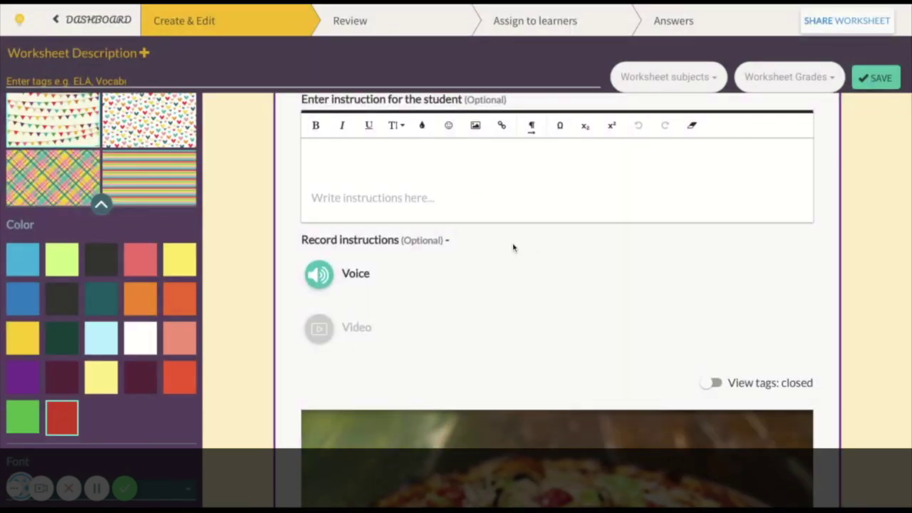
pyautogui.scroll(-1, 513, 248)
pyautogui.scroll(-1, 378, 195)
pyautogui.scroll(-2, 377, 194)
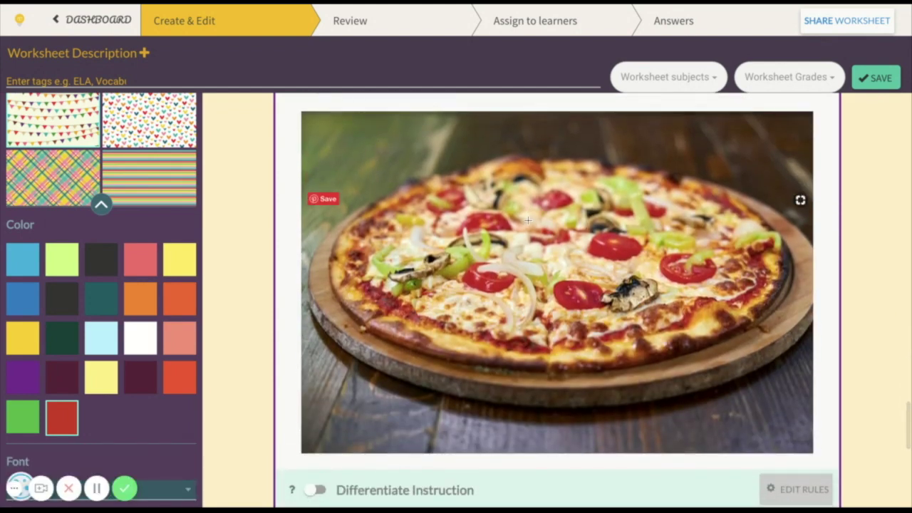
pyautogui.click(487, 281)
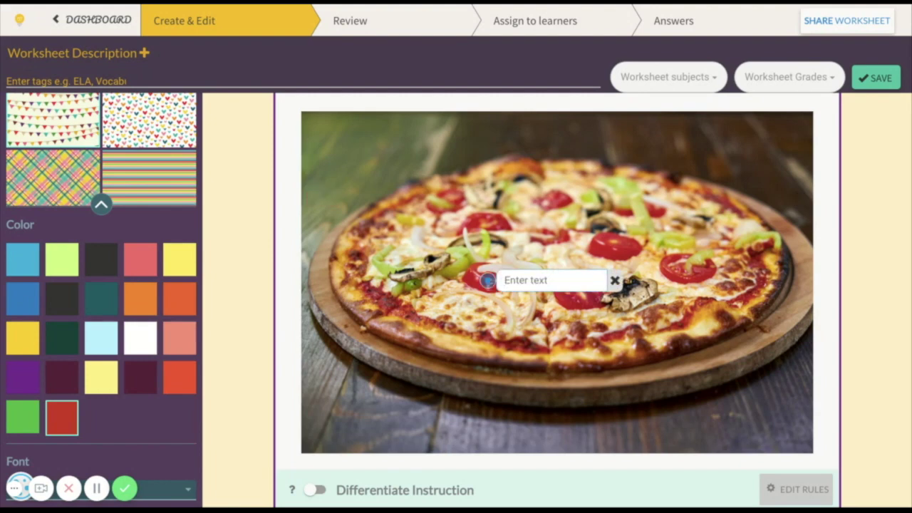
pyautogui.write('tomate')
pyautogui.press('Return')
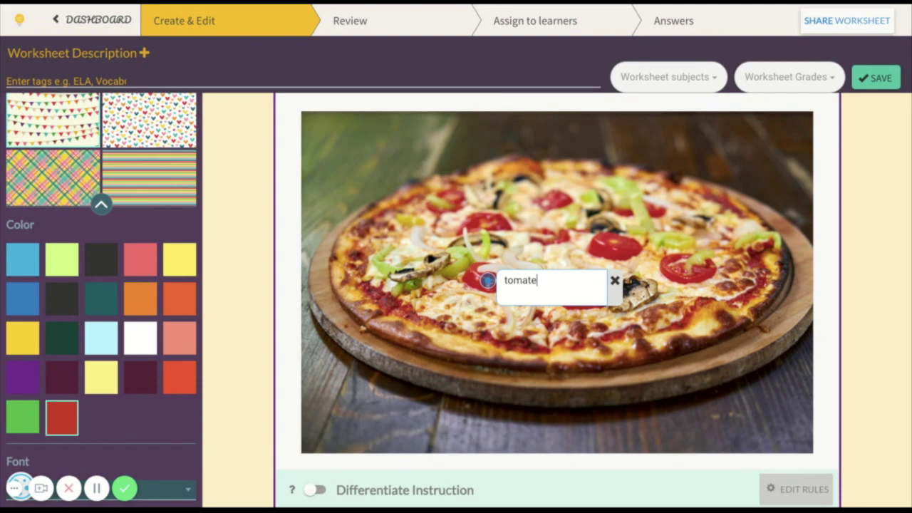
pyautogui.click(690, 255)
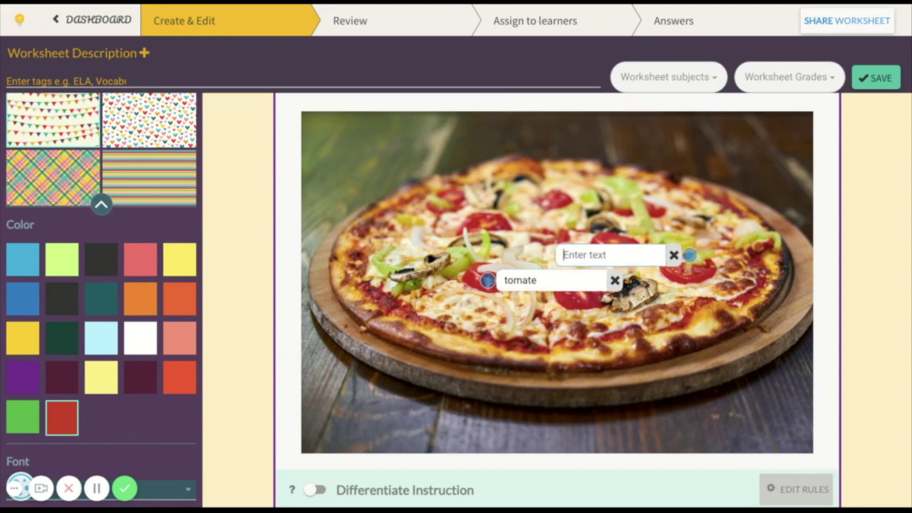
pyautogui.write('pe')
# Add masa, cebolla, queso and champiñones labels on the crust, onion, cheese and mushrooms
pyautogui.click(611, 362)
pyautogui.write('masa')
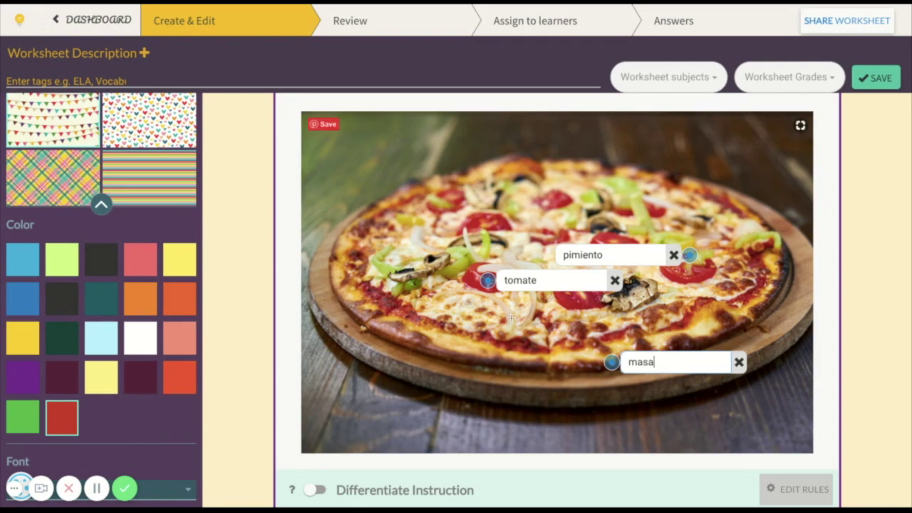
pyautogui.click(511, 317)
pyautogui.write('cebolla')
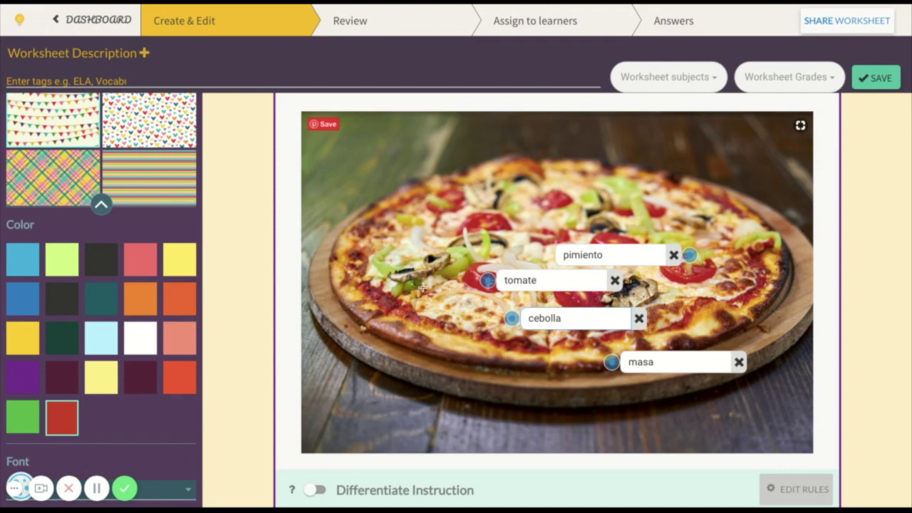
pyautogui.click(441, 310)
pyautogui.write('queso')
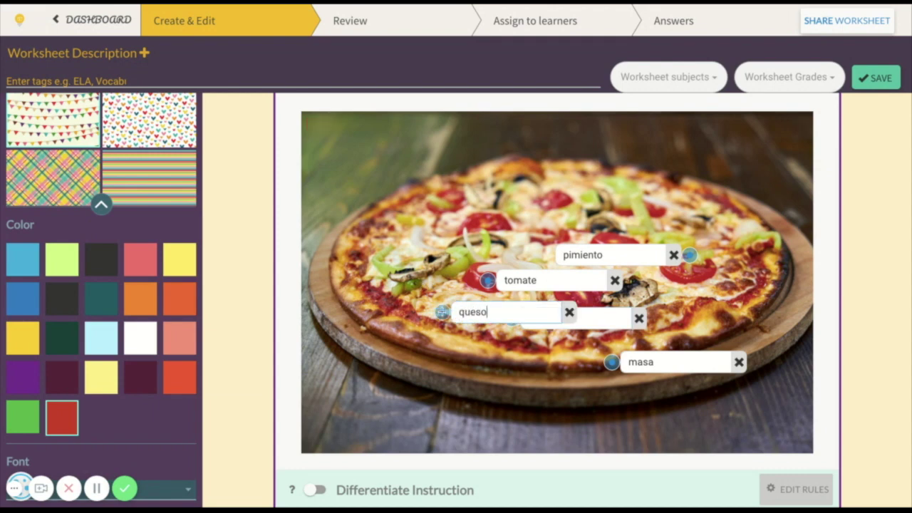
pyautogui.click(417, 269)
pyautogui.write('champiñones')
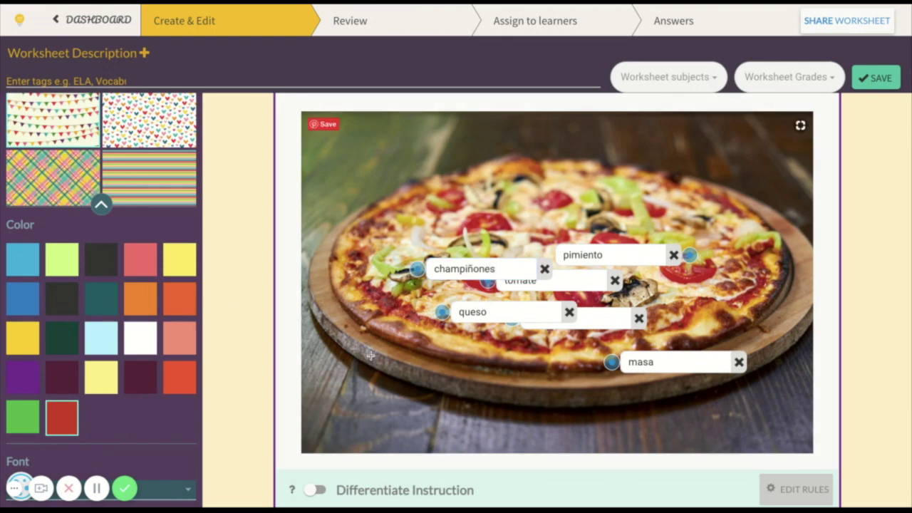
pyautogui.scroll(-1, 449, 307)
pyautogui.scroll(-3, 557, 300)
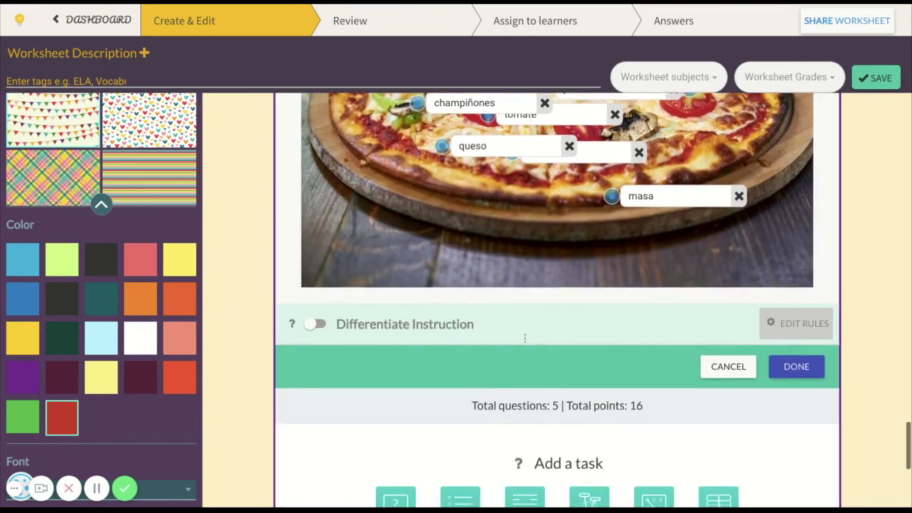
pyautogui.scroll(6, 557, 300)
# Finish the pizza labelling task and add a new fill-in-the-blanks task below it
pyautogui.scroll(5, 557, 300)
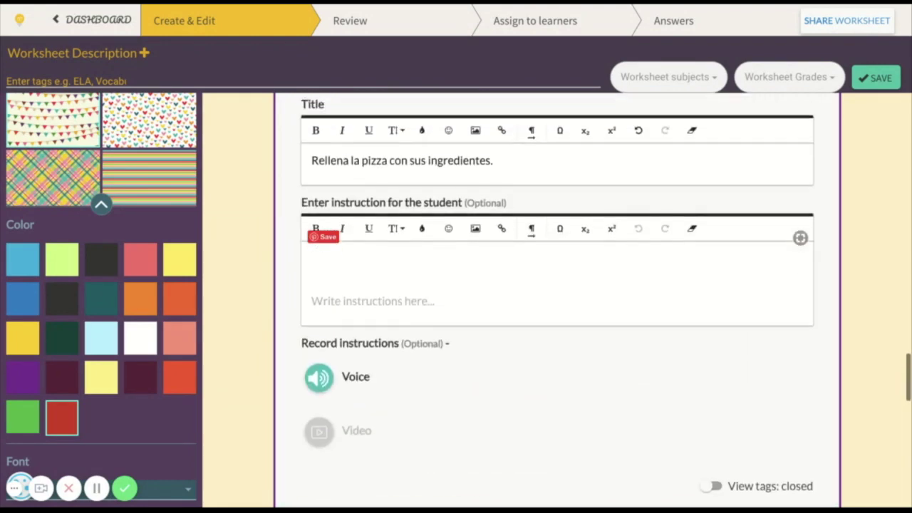
pyautogui.scroll(-5, 557, 299)
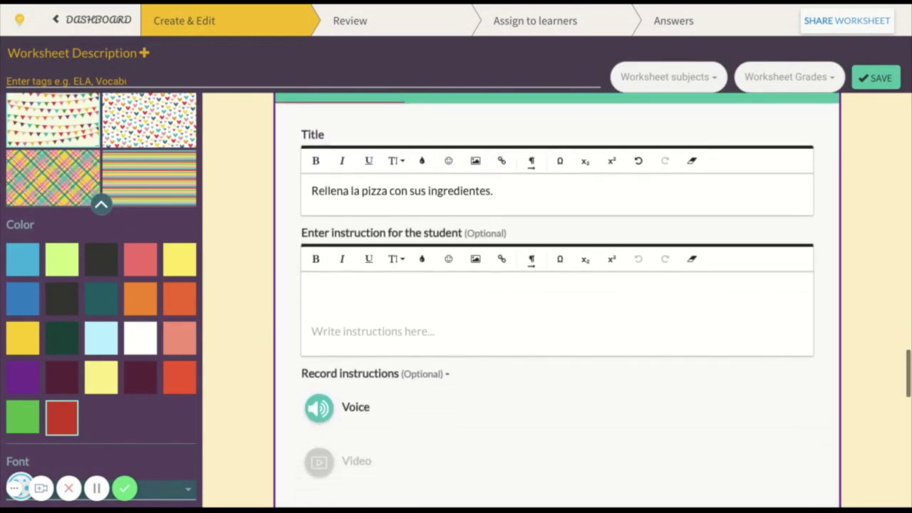
pyautogui.scroll(-2, 520, 339)
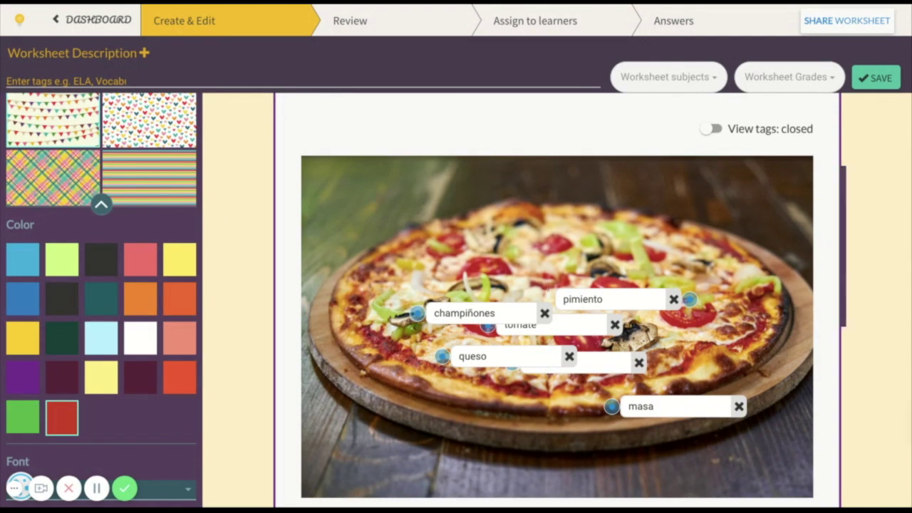
pyautogui.scroll(-1, 520, 338)
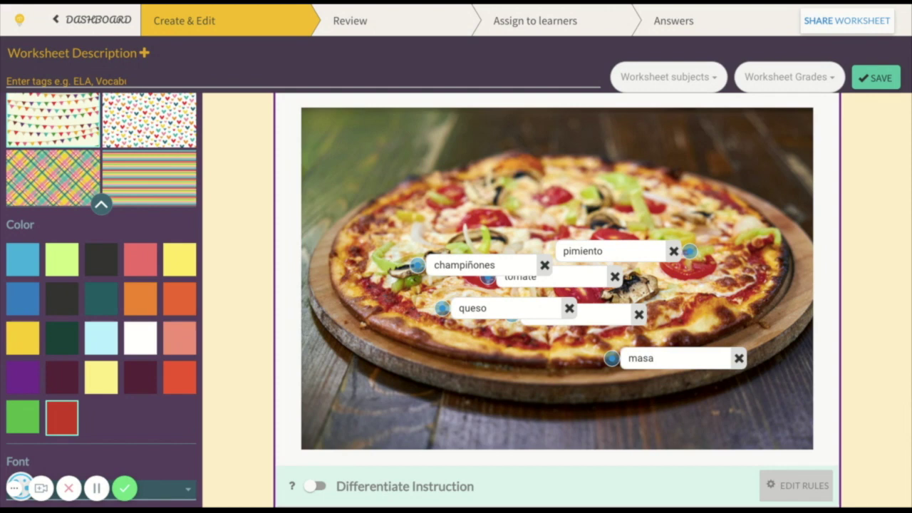
pyautogui.scroll(-2, 557, 285)
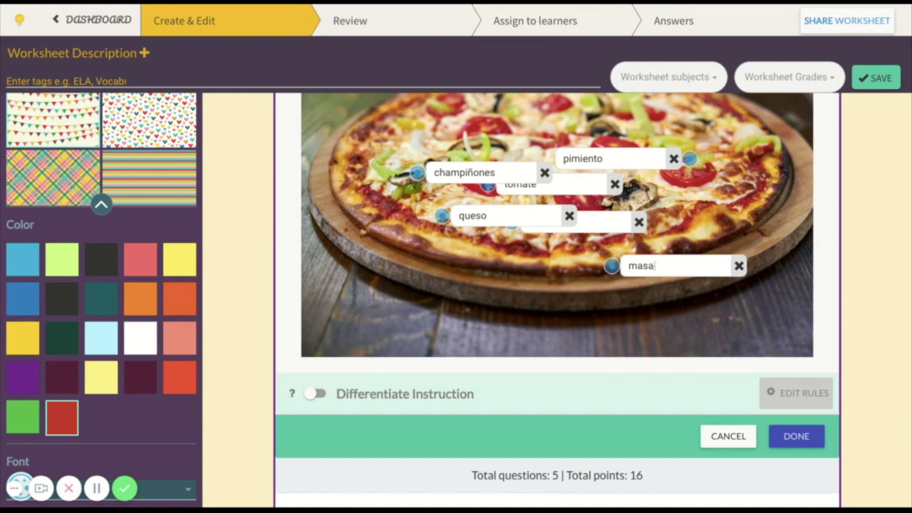
pyautogui.click(796, 437)
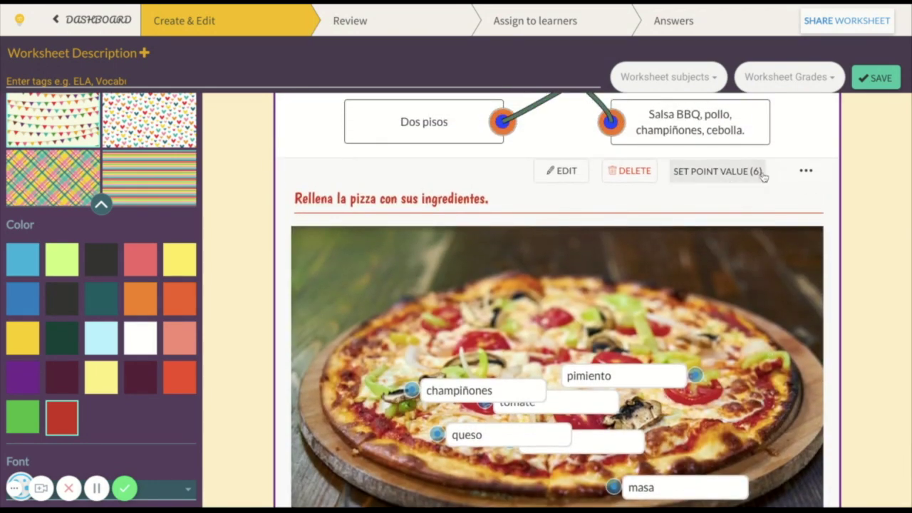
pyautogui.scroll(-5, 781, 307)
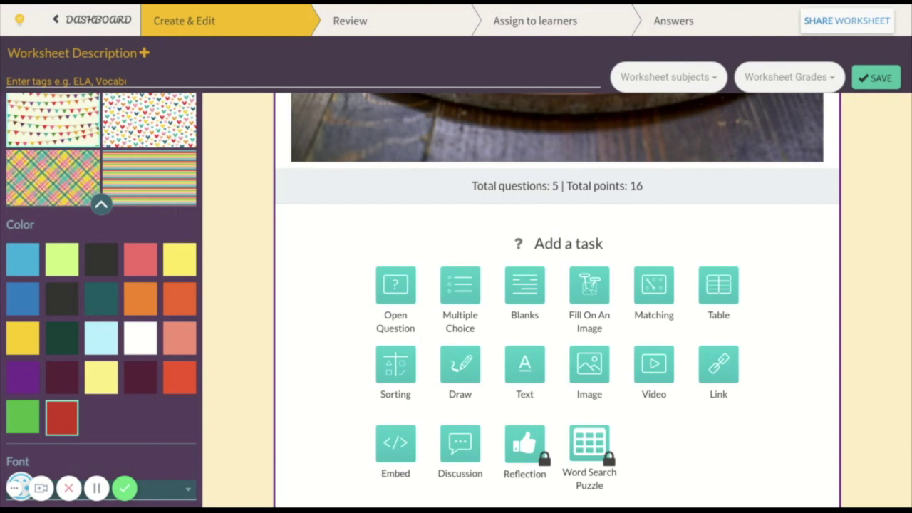
pyautogui.click(534, 299)
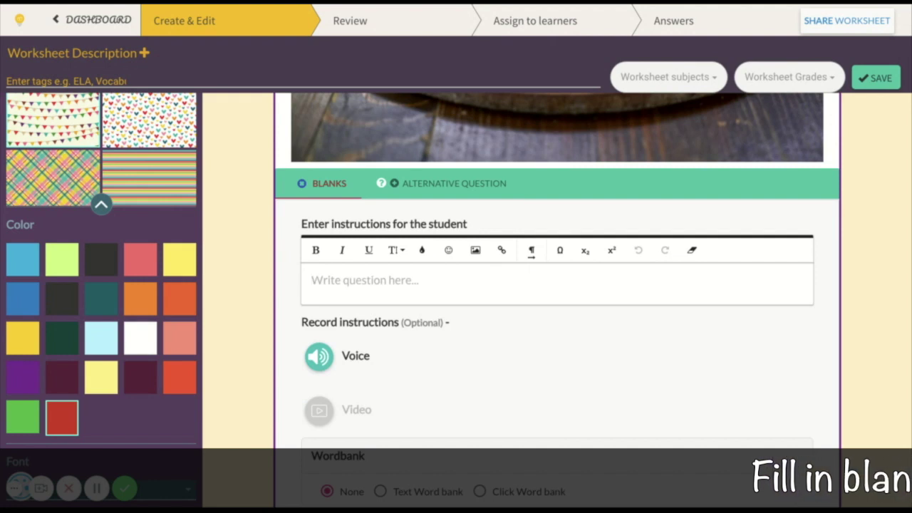
# Give the blanks task the instruction 'Completa las oraciones.' and a clickable word bank
pyautogui.write('Completa las oraciones.')
pyautogui.scroll(-1, 409, 403)
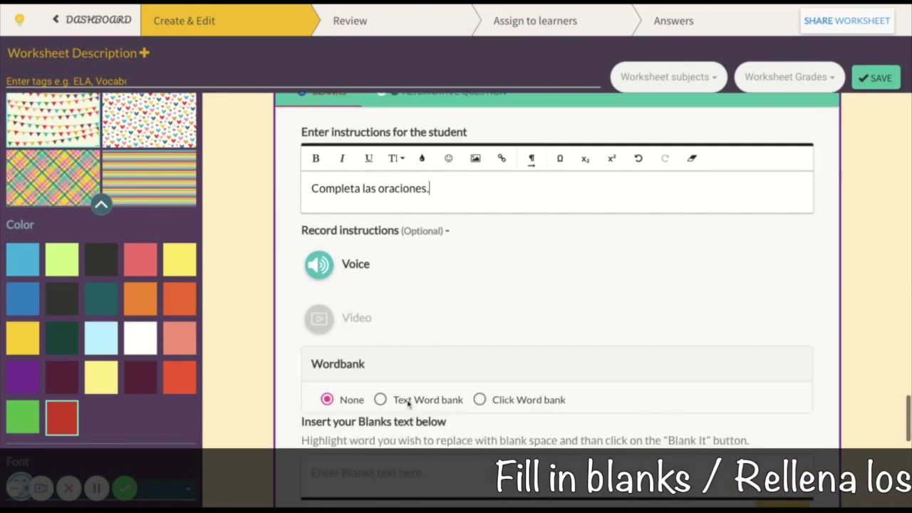
pyautogui.scroll(-2, 408, 403)
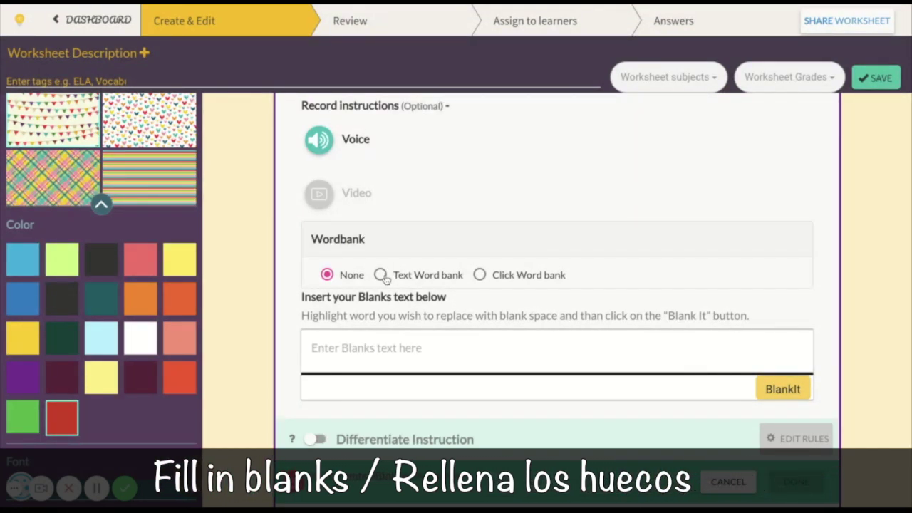
pyautogui.click(480, 275)
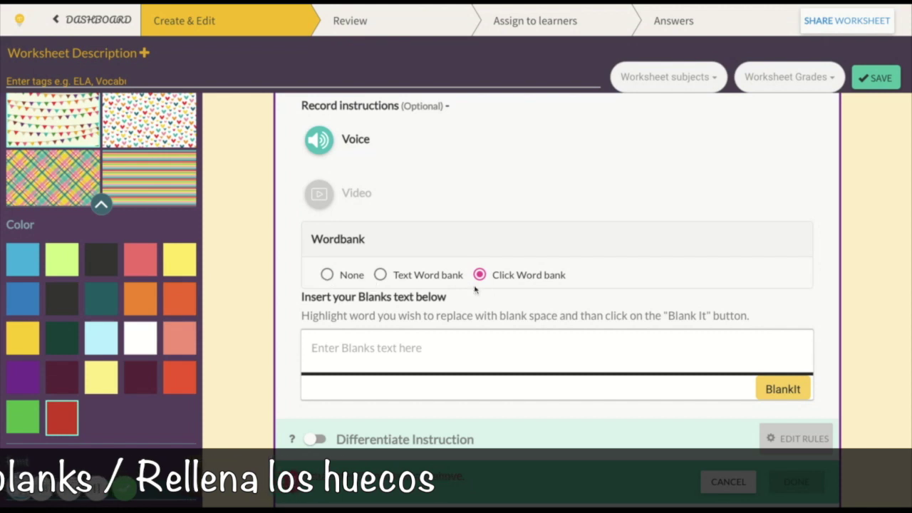
# Write 'La masa se hace con harina.' and turn harina into a blank
pyautogui.click(390, 347)
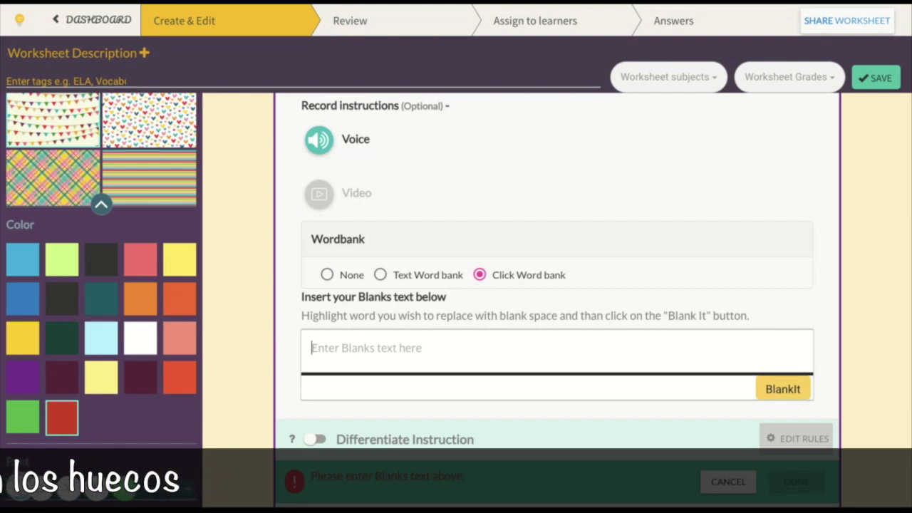
pyautogui.write('La masa se')
pyautogui.write(' hace co')
pyautogui.write('n a')
pyautogui.write('arina.')
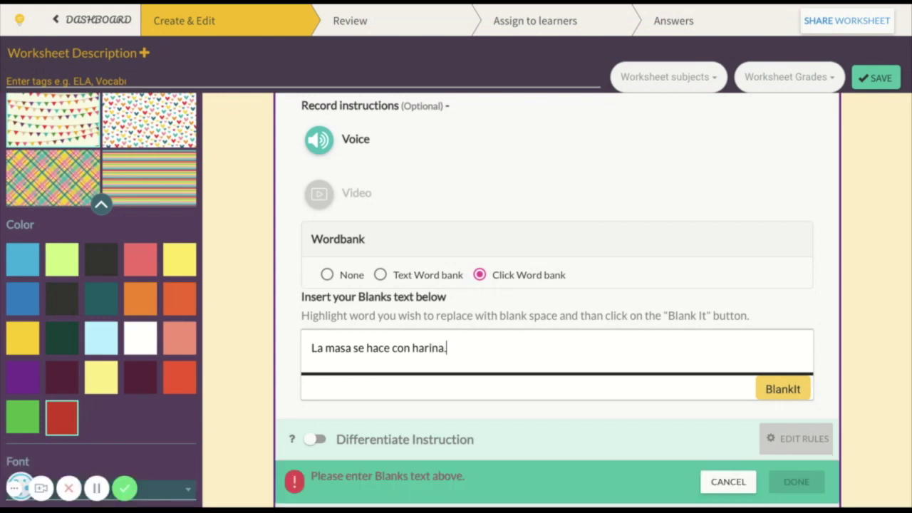
pyautogui.doubleClick(434, 344)
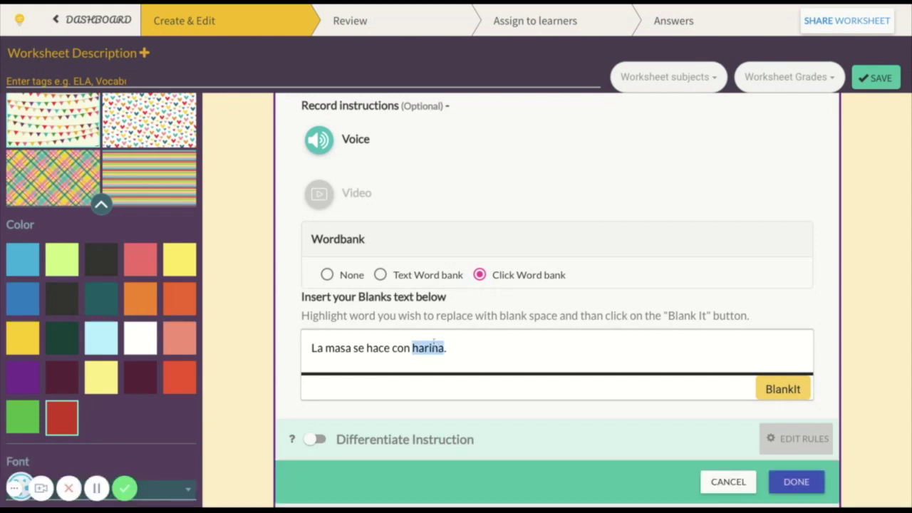
pyautogui.click(789, 392)
pyautogui.click(453, 350)
pyautogui.press('Return')
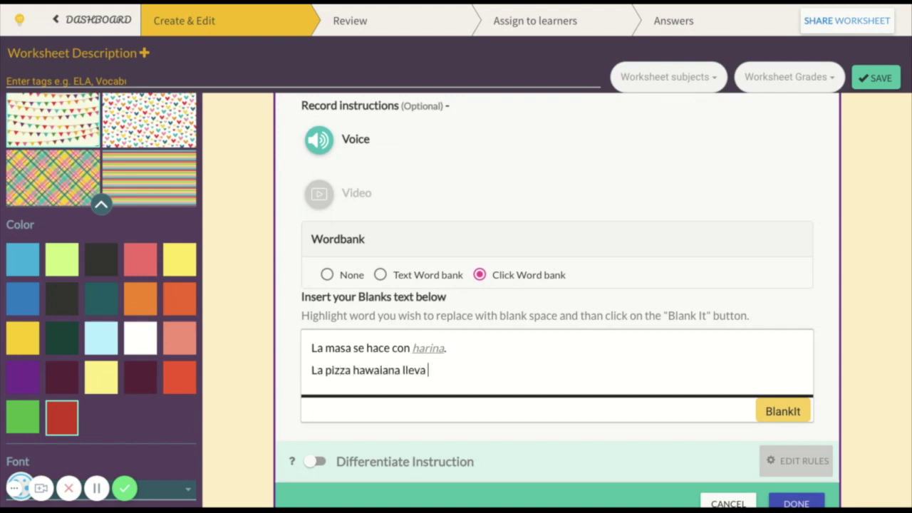
# Add the second and third sentences, blanking piña and minutos
pyautogui.doubleClick(439, 370)
pyautogui.click(783, 412)
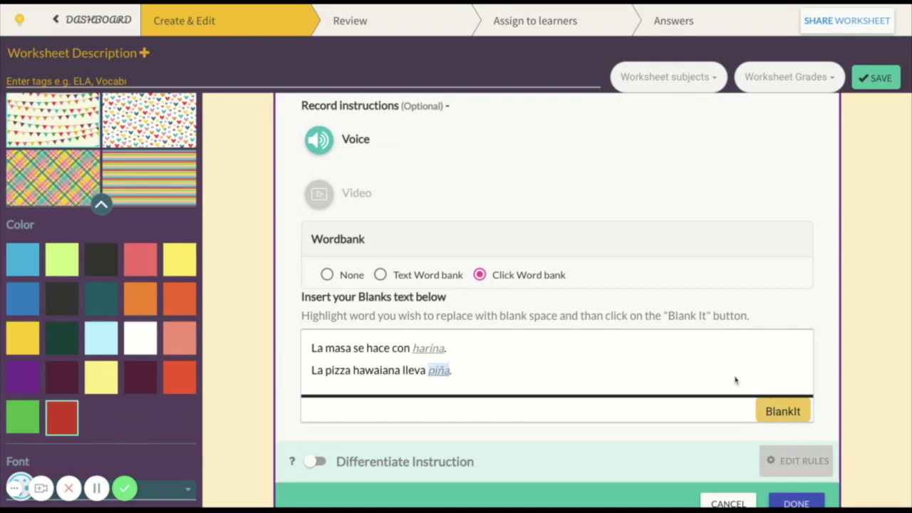
pyautogui.click(534, 371)
pyautogui.press('Return')
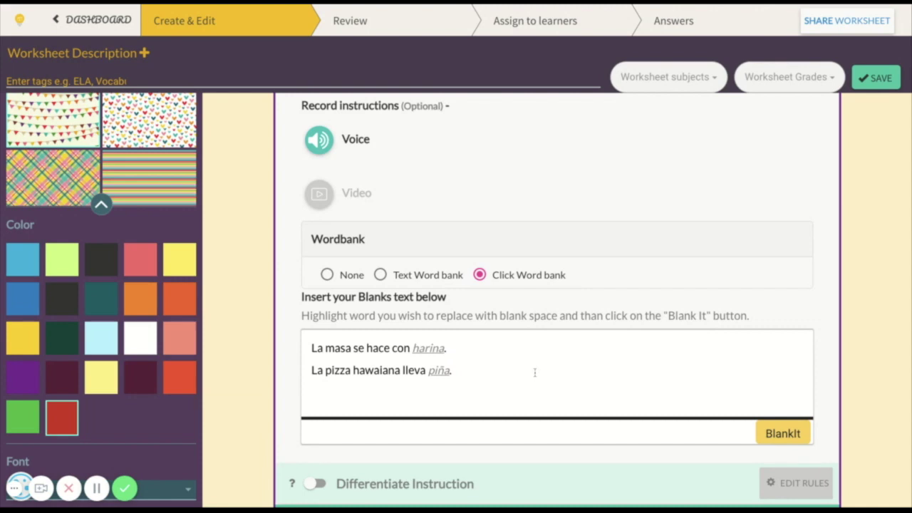
pyautogui.write('Dejamos reposar la masa de la pizza 30 minutos.')
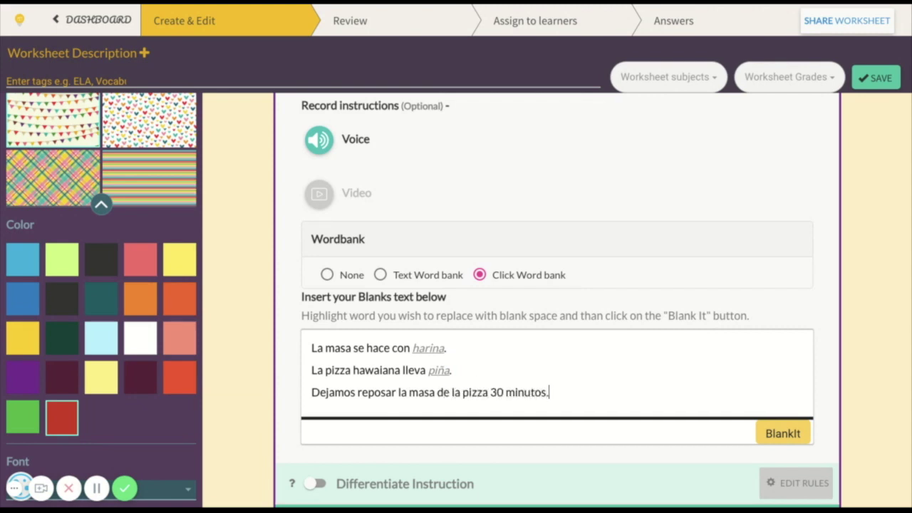
pyautogui.doubleClick(529, 391)
pyautogui.click(783, 434)
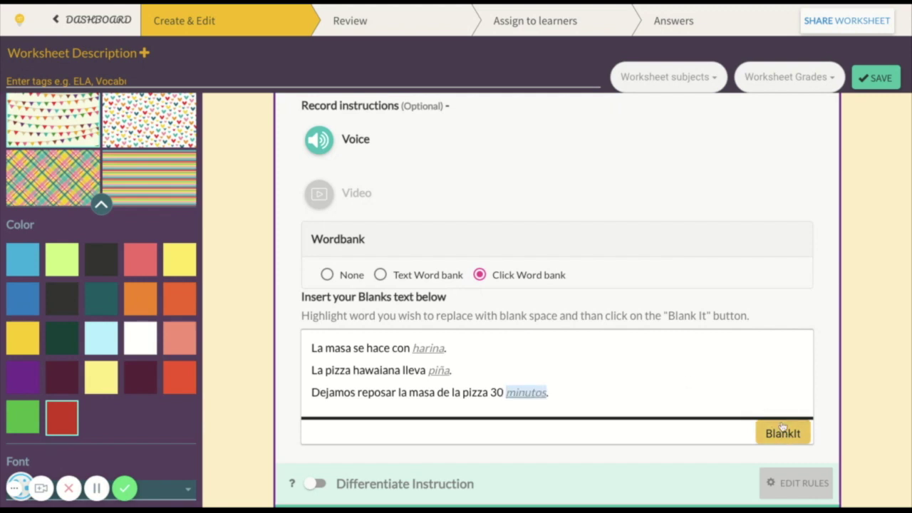
# Save the blanks task and add a new video task to the worksheet
pyautogui.scroll(-3, 730, 293)
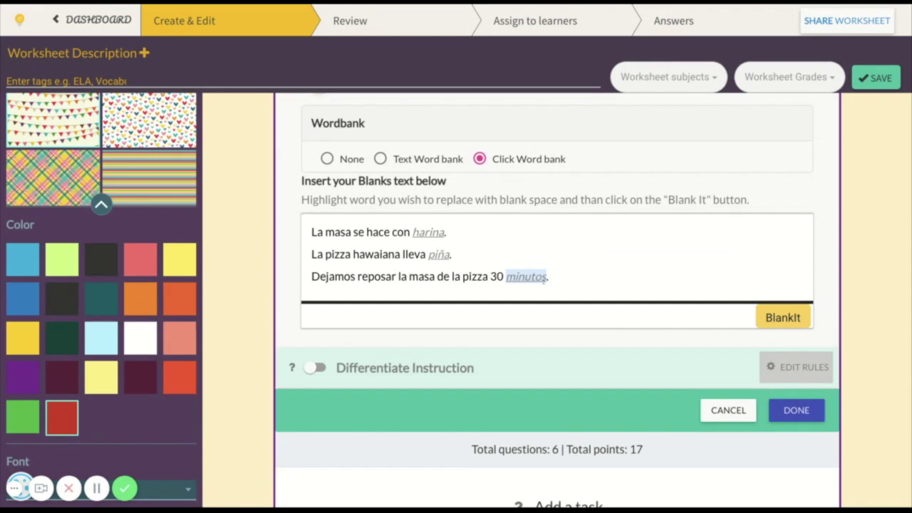
pyautogui.click(796, 409)
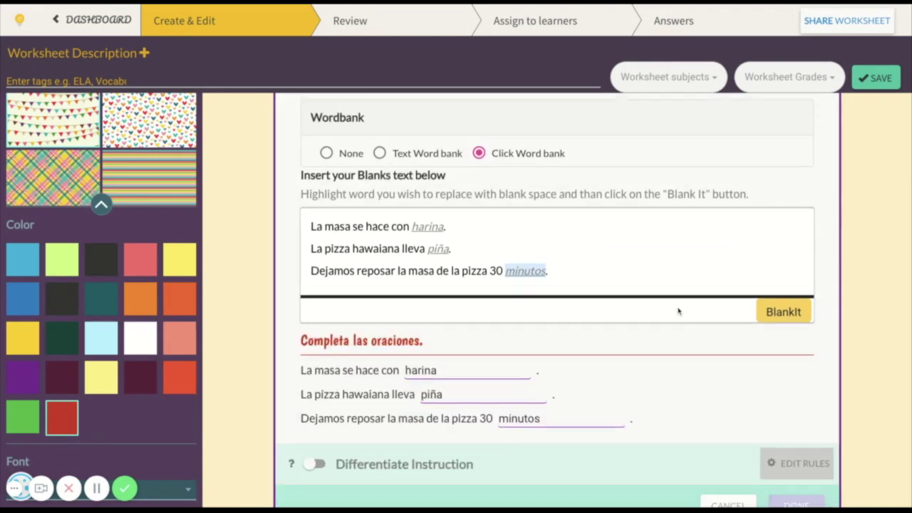
pyautogui.scroll(6, 573, 337)
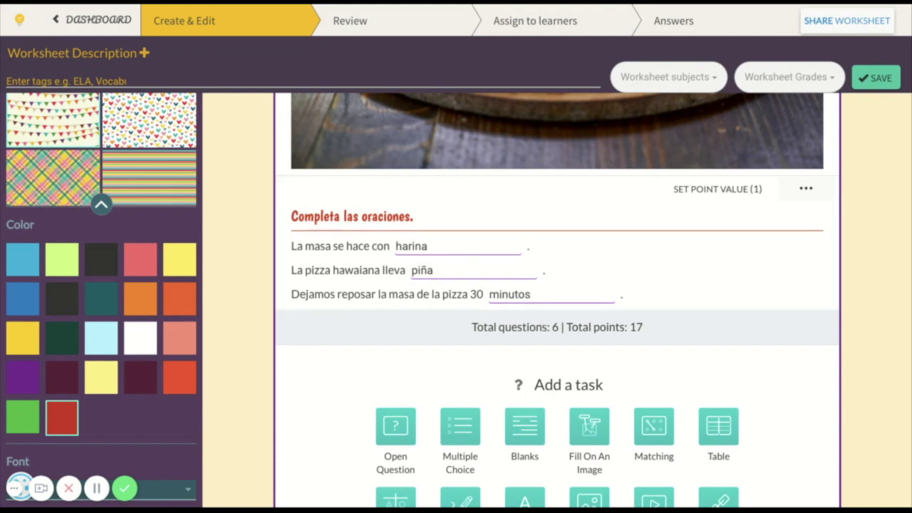
pyautogui.scroll(-5, 557, 300)
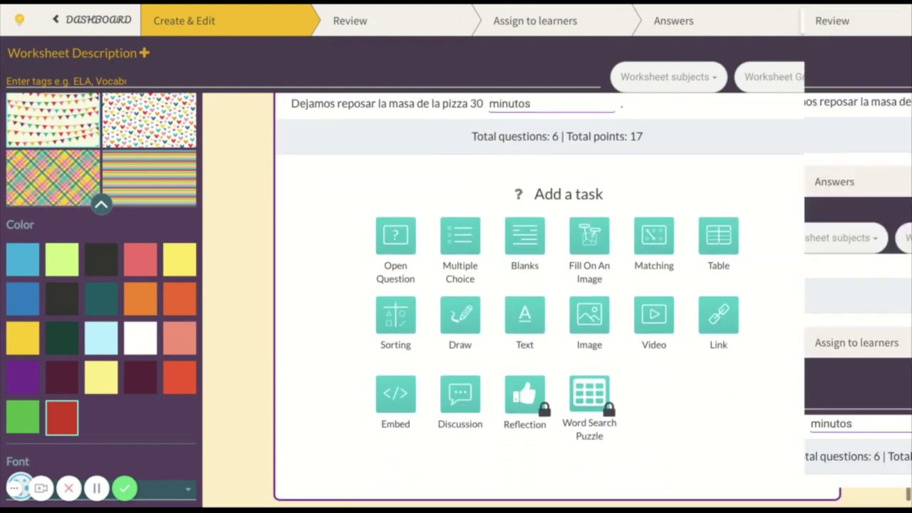
pyautogui.click(661, 328)
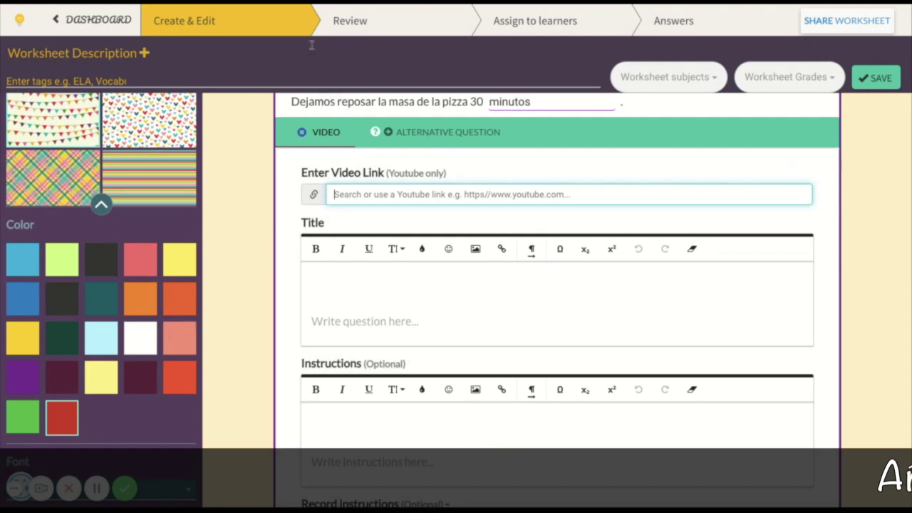
# Paste the YouTube pizza video link and title the video task 'Vídeo'
pyautogui.click(276, 5)
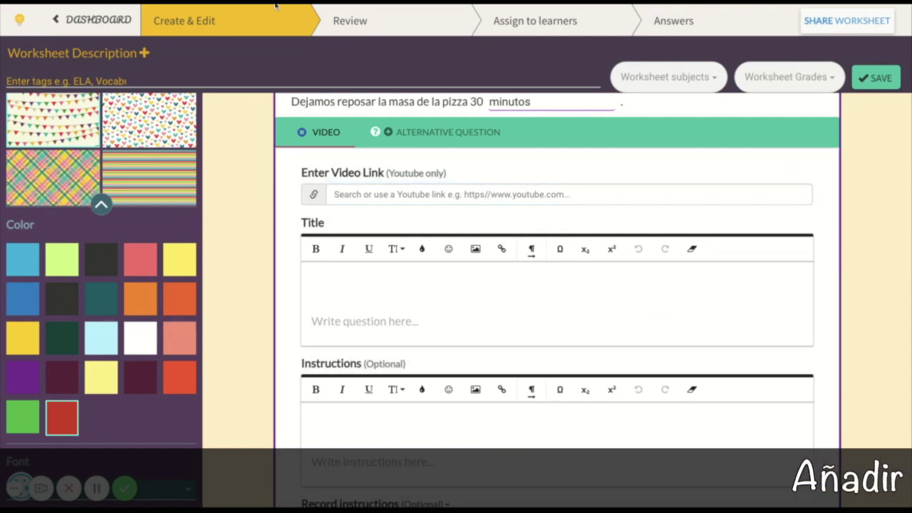
pyautogui.click(438, 194)
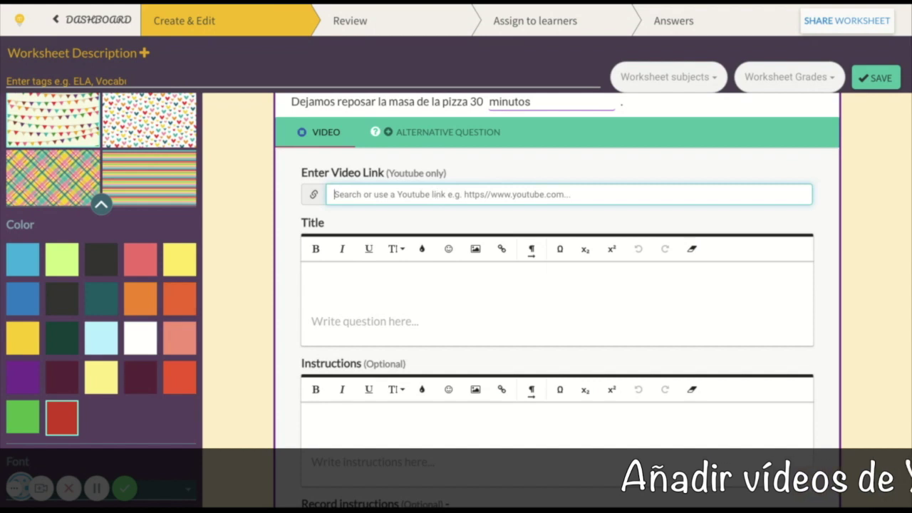
pyautogui.write('https://www.youtube.com/watch?v=WBJ3x_asTUY')
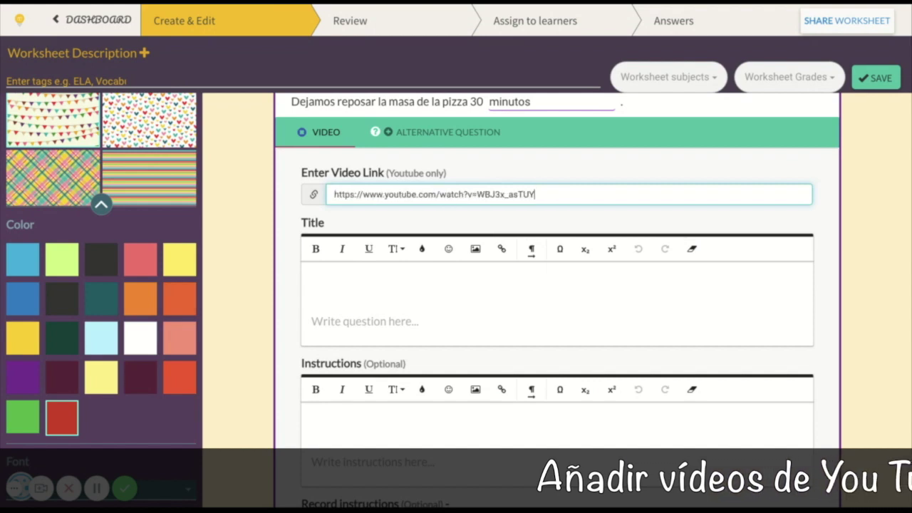
pyautogui.click(405, 287)
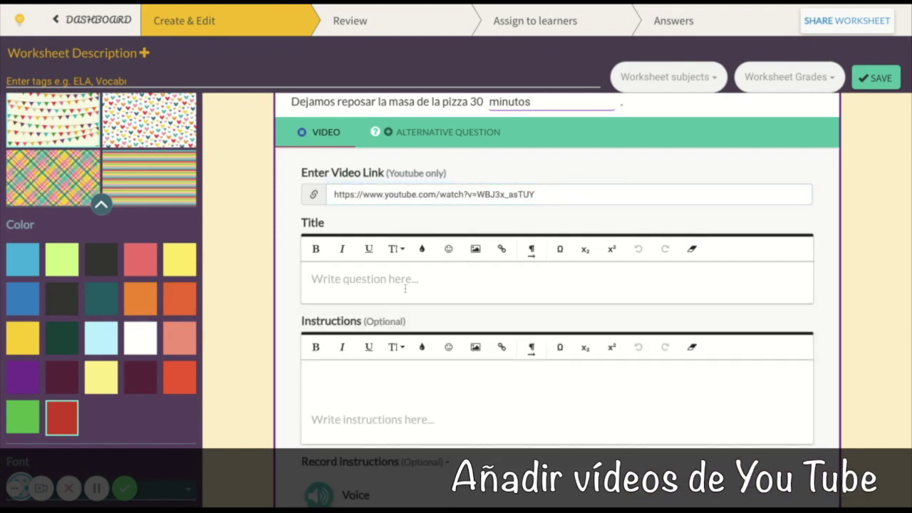
pyautogui.write('Mira')
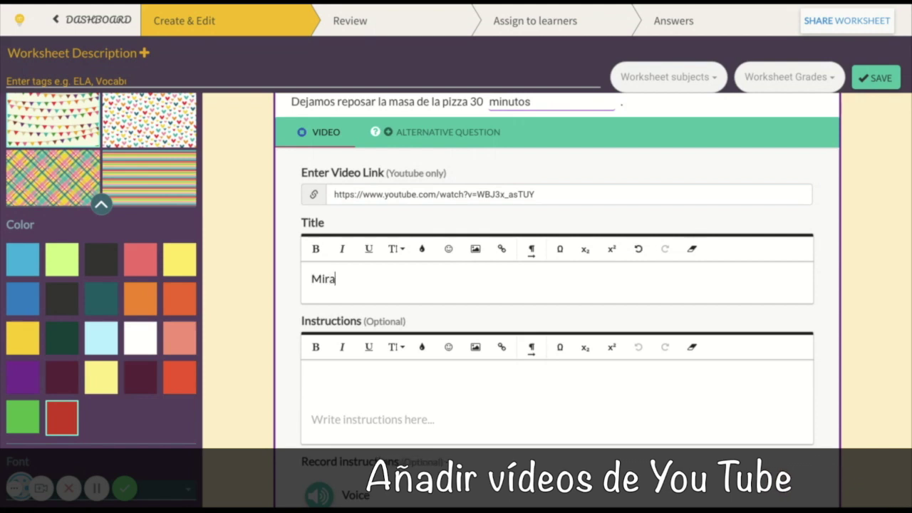
pyautogui.write(' este vídeo')
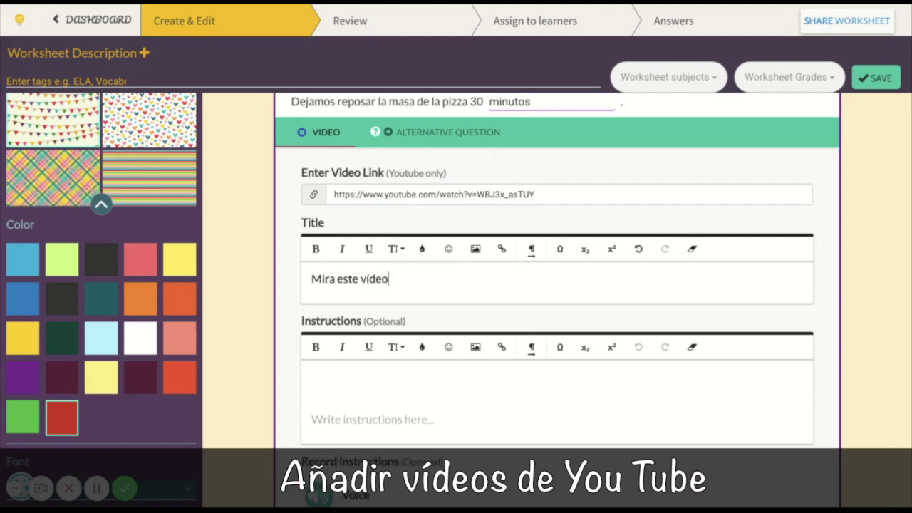
pyautogui.moveTo(389, 278); pyautogui.dragTo(250, 279)
pyautogui.write('Vid')
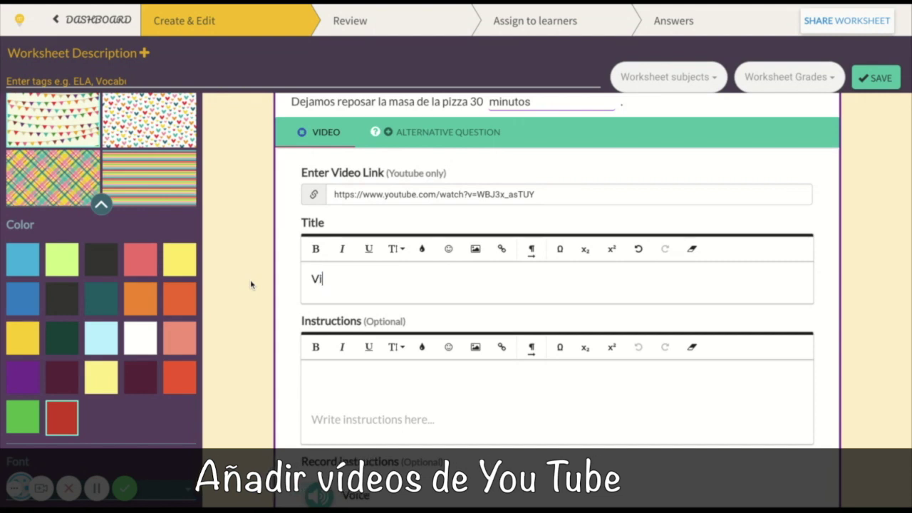
pyautogui.press('BackSpace')
pyautogui.press('BackSpace')
pyautogui.press('BackSpace')
pyautogui.write('Vide')
pyautogui.press('BackSpace')
pyautogui.press('BackSpace')
pyautogui.press('BackSpace')
pyautogui.press('BackSpace')
pyautogui.write('Vídeo')
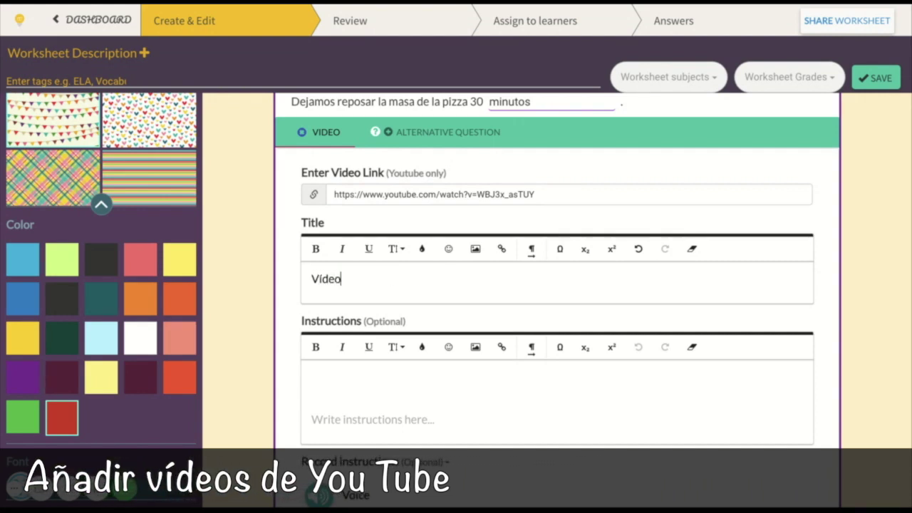
# Add the instructions 'Mira este vídeo y prueba la receta en tu casa.' and finish the task
pyautogui.click(340, 381)
pyautogui.write('Mir')
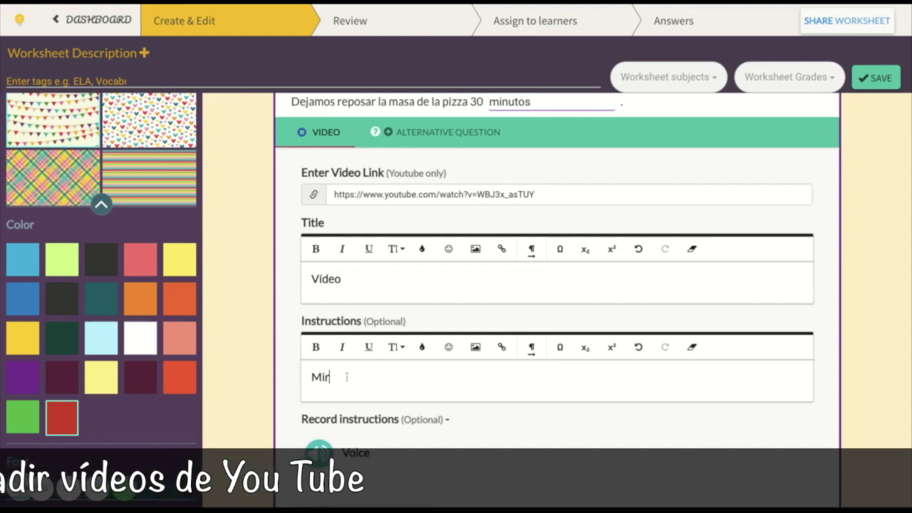
pyautogui.write('a este v')
pyautogui.write('ídeo')
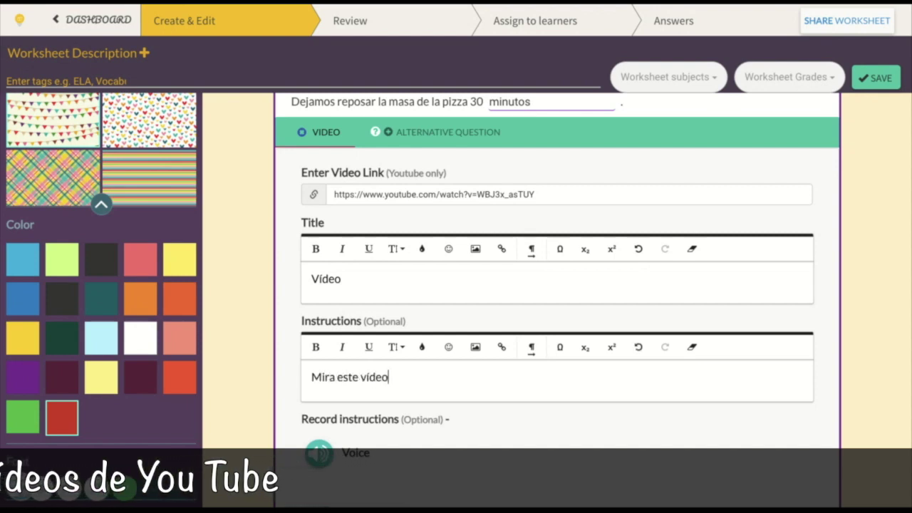
pyautogui.write(' y prueba la receta en tu casa.')
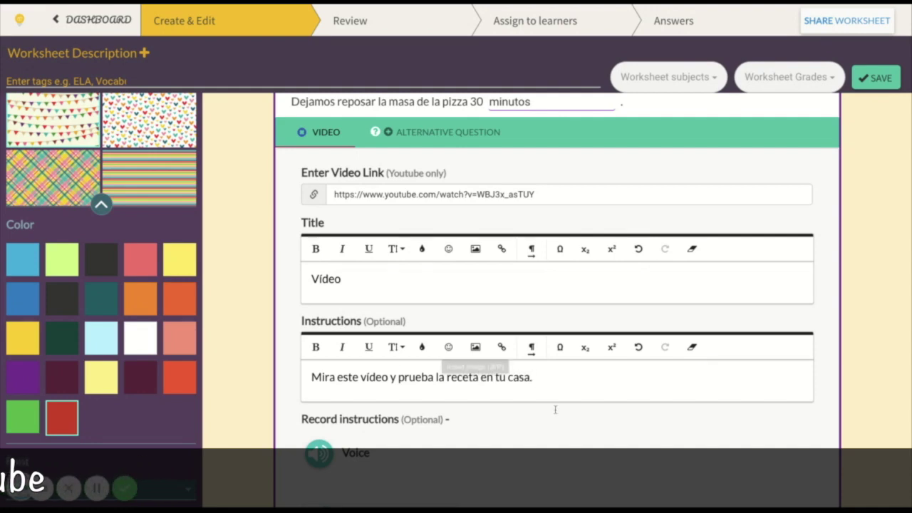
pyautogui.scroll(-6, 555, 410)
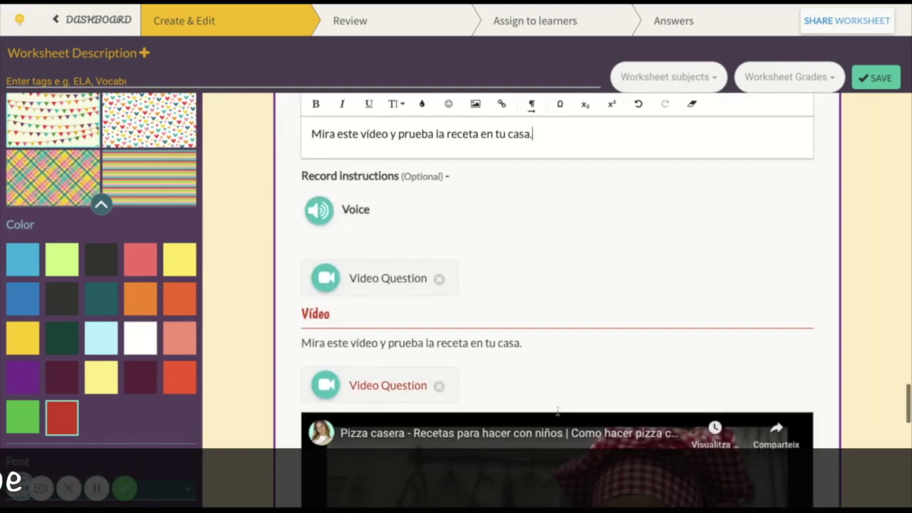
pyautogui.scroll(-5, 531, 359)
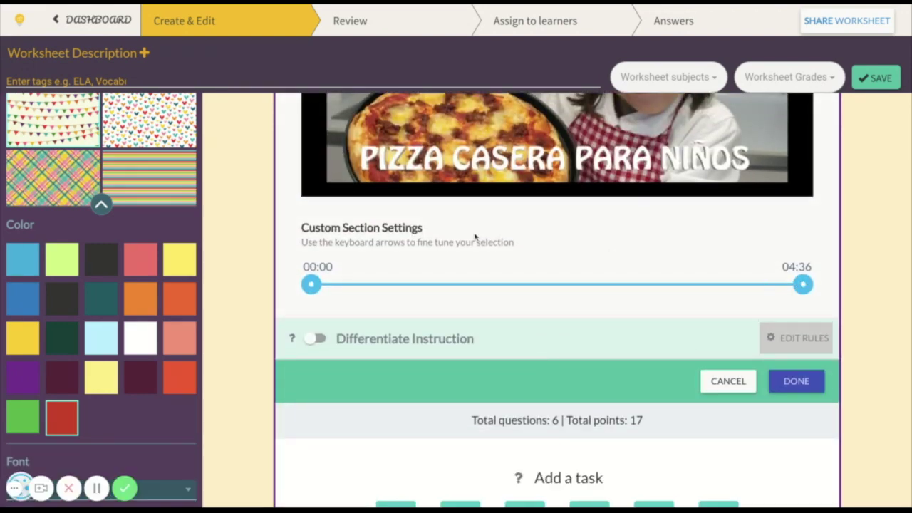
pyautogui.click(787, 383)
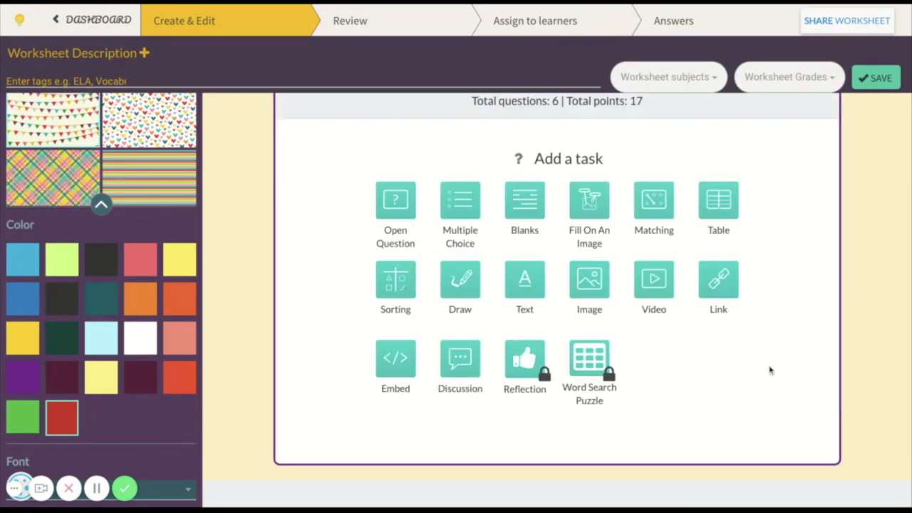
pyautogui.scroll(8, 740, 314)
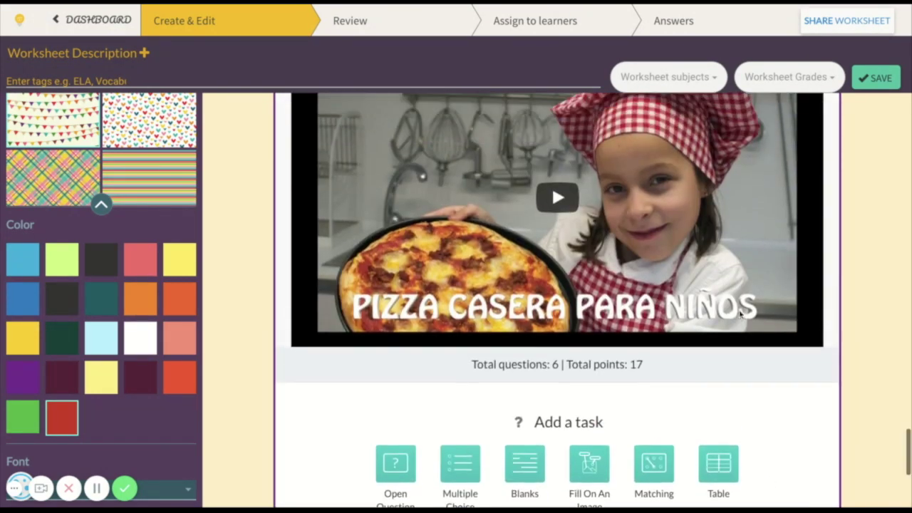
pyautogui.scroll(3, 556, 300)
pyautogui.scroll(-10, 555, 300)
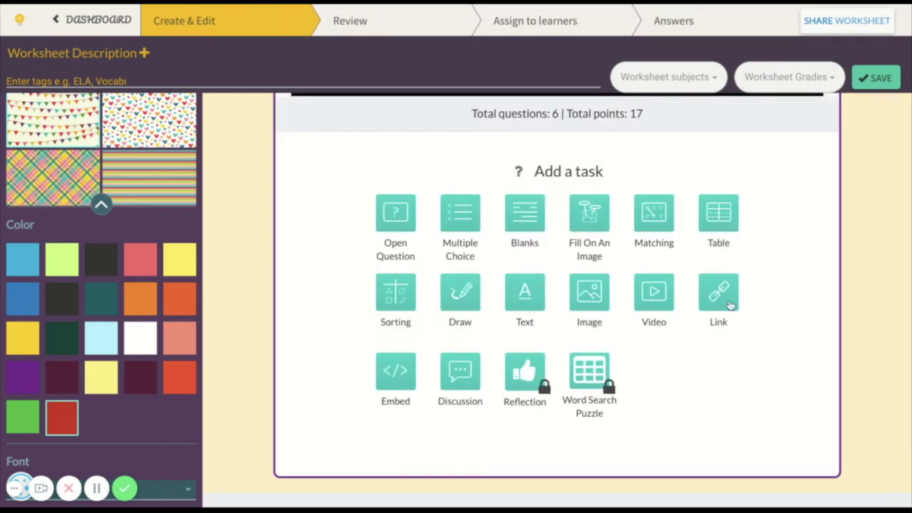
# Add a sorting task 'Clasifica.' with groups Utensilios and Ingredientes
pyautogui.click(397, 293)
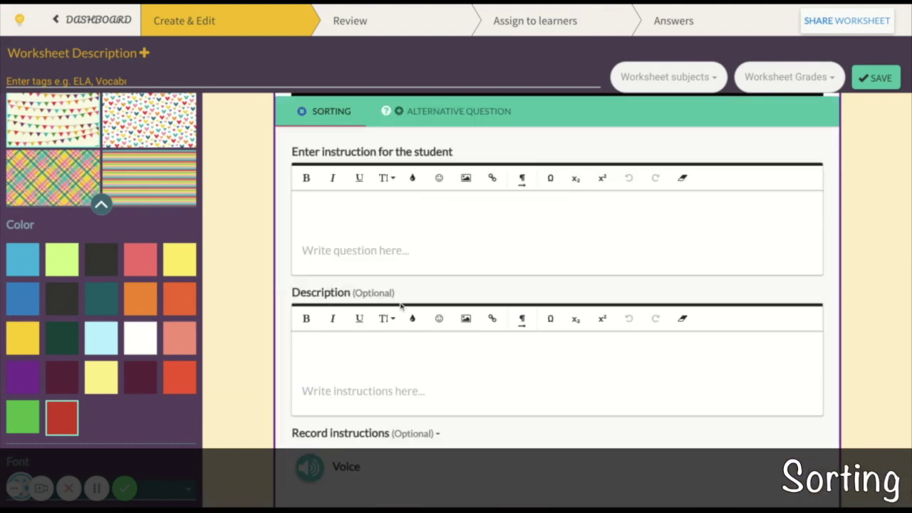
pyautogui.click(373, 236)
pyautogui.write('Clas')
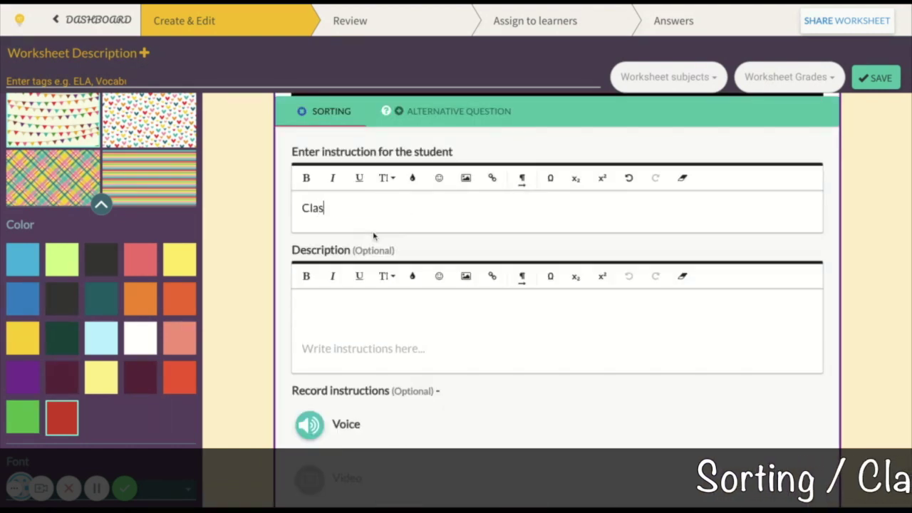
pyautogui.write('ifica.')
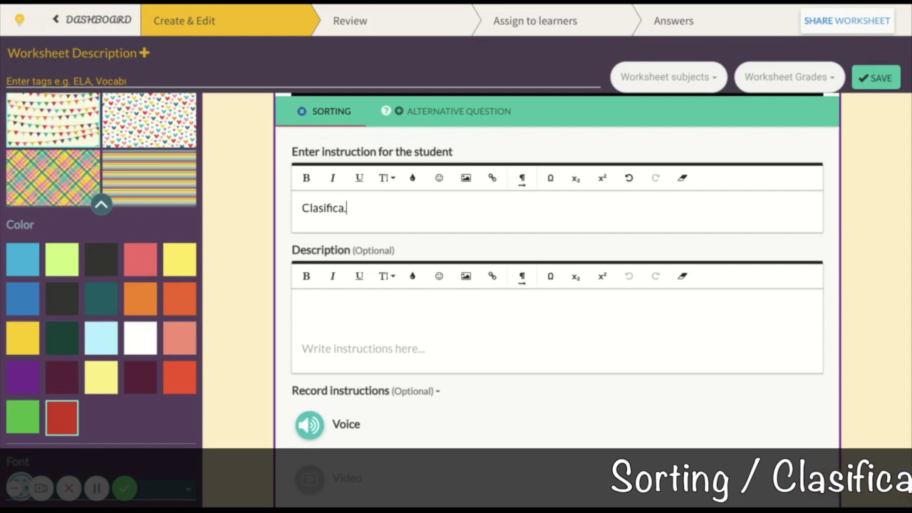
pyautogui.scroll(-2, 556, 285)
pyautogui.click(401, 360)
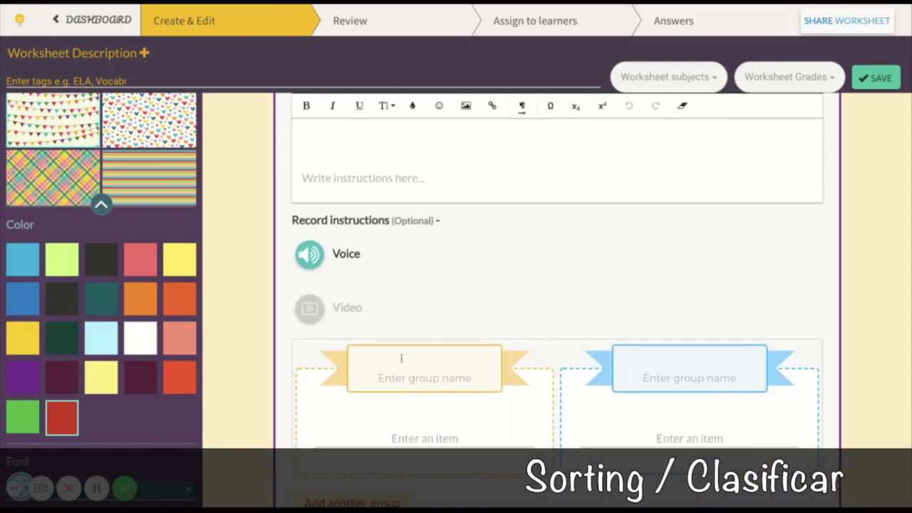
pyautogui.write('U')
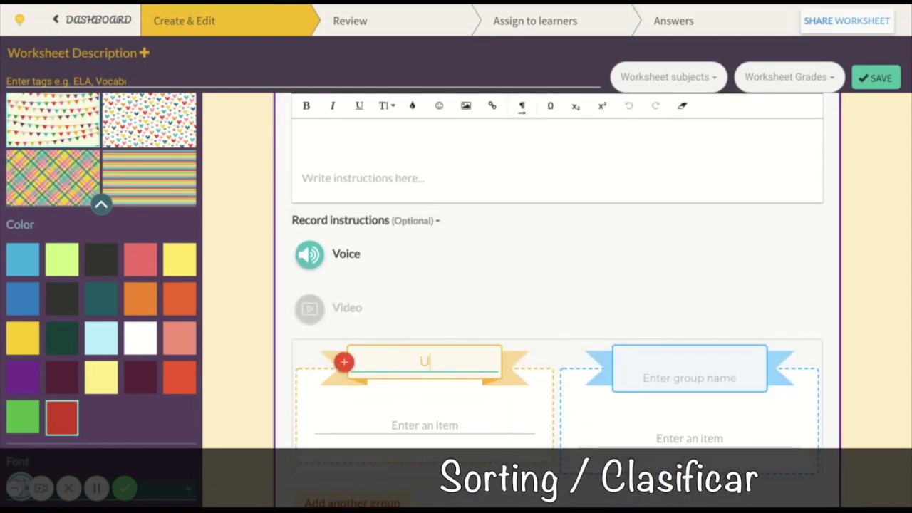
pyautogui.write('tensilios')
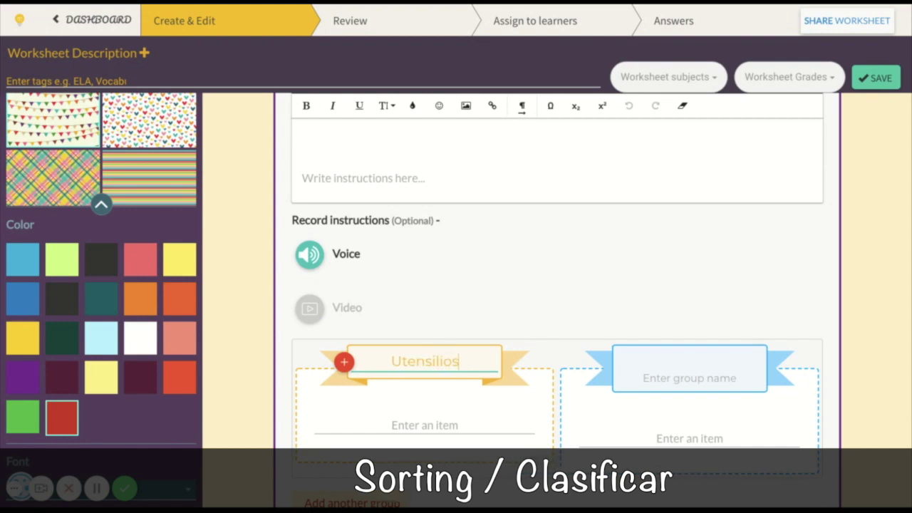
pyautogui.click(707, 363)
pyautogui.write('Ingr')
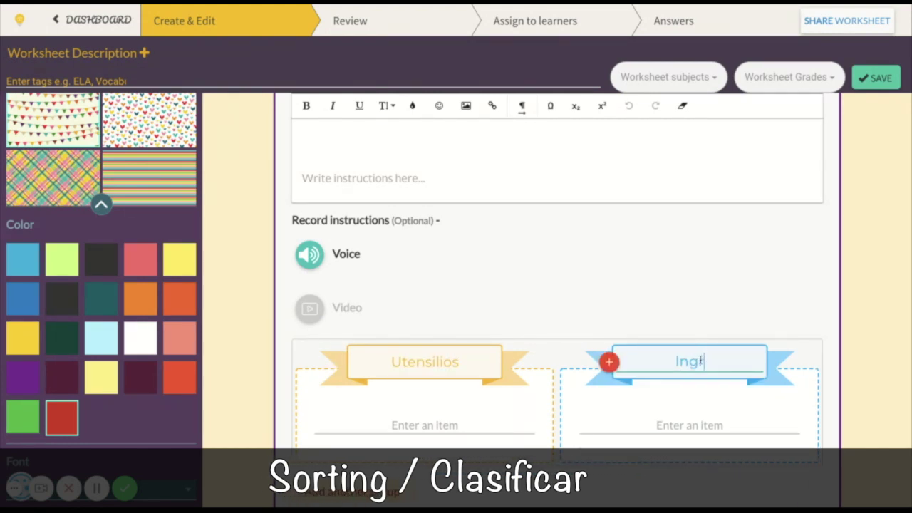
pyautogui.write('edientes')
# Fill Utensilios with Rodillo, Tabla de cortar, Rallador and Bowl
pyautogui.click(437, 425)
pyautogui.write('Rodillo')
pyautogui.press('Return')
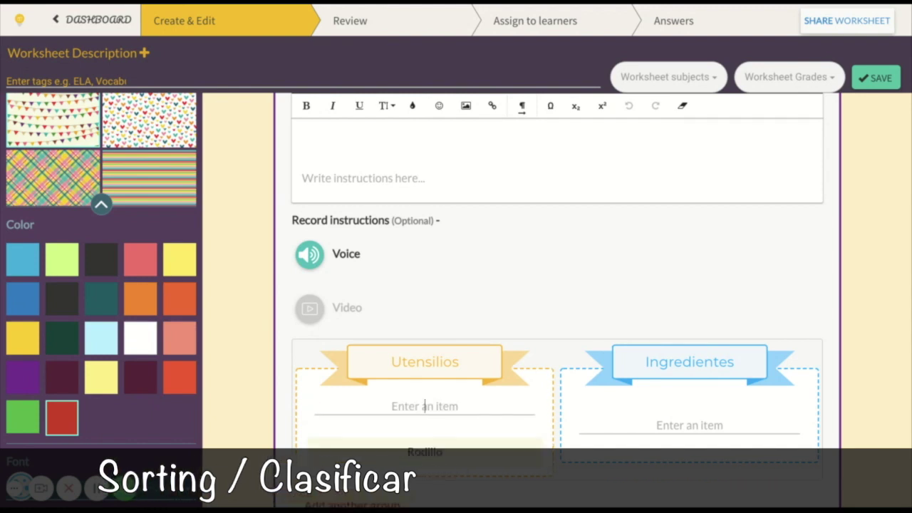
pyautogui.write('Tabla de cortar')
pyautogui.press('Return')
pyautogui.write('Rallador')
pyautogui.press('Return')
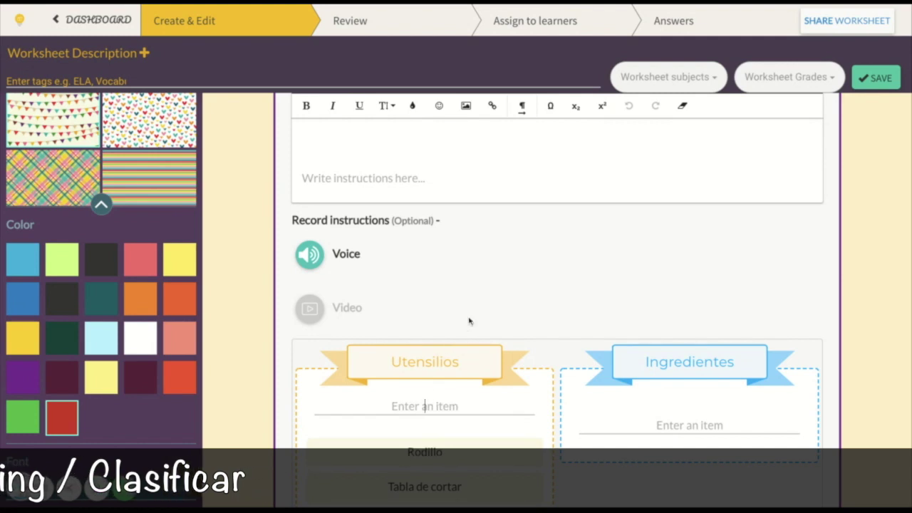
pyautogui.scroll(-2, 470, 320)
pyautogui.write('Bowl')
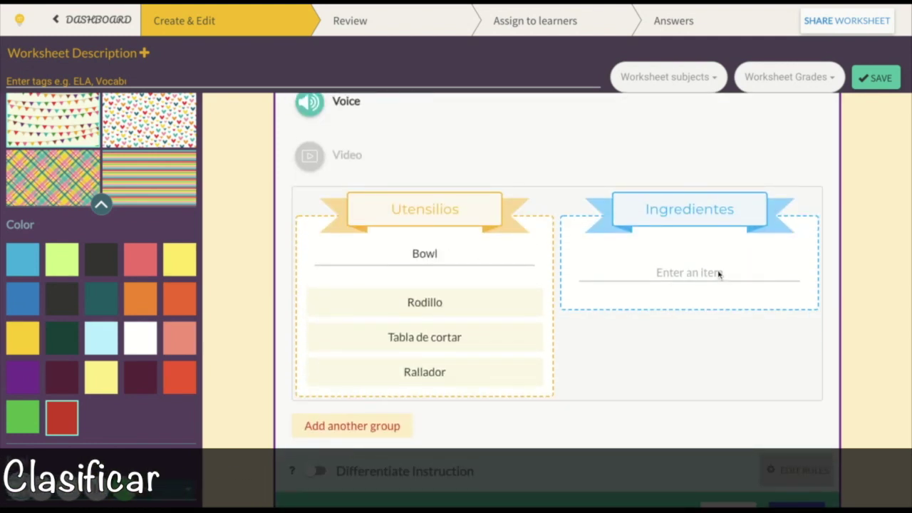
pyautogui.press('Return')
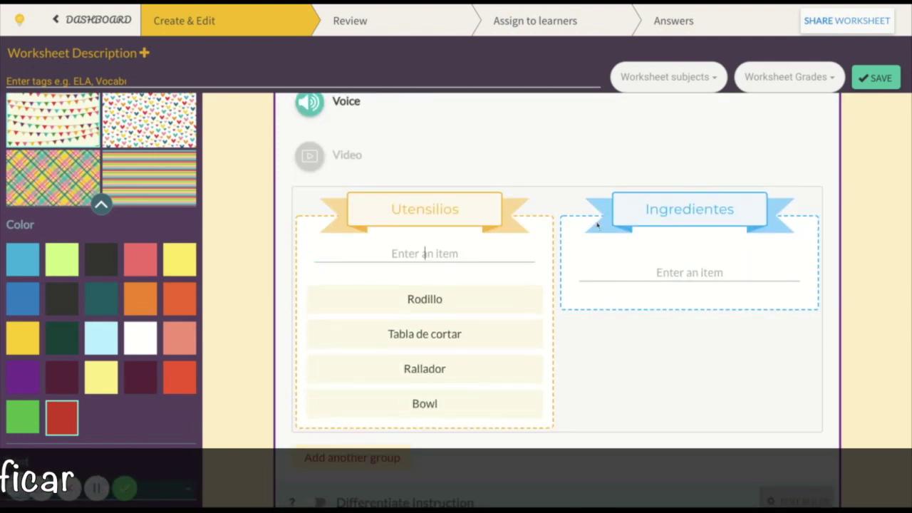
# Fill Ingredientes with Queso, Tomate, Levadura and Agua, then finish the sorting task
pyautogui.click(676, 253)
pyautogui.write('Queso')
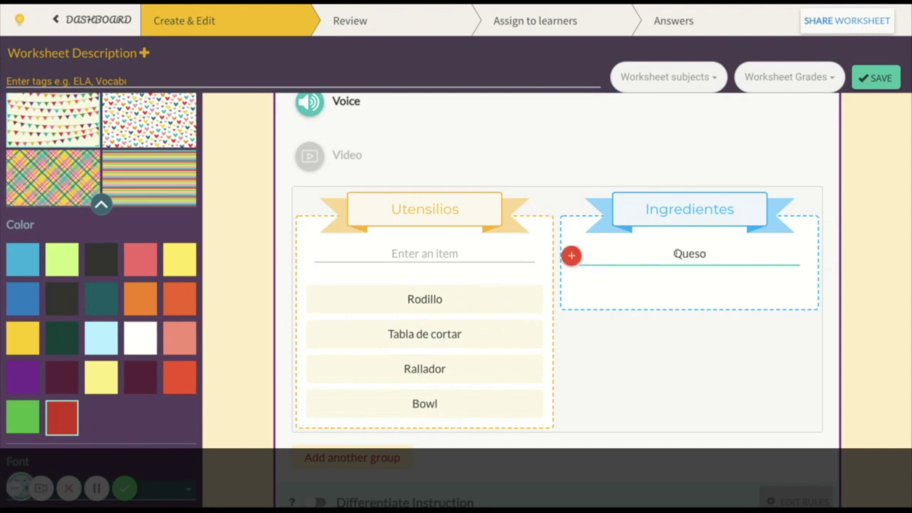
pyautogui.press('Return')
pyautogui.write('G')
pyautogui.press('Return')
pyautogui.write('Levadura')
pyautogui.press('Return')
pyautogui.write('Ag')
pyautogui.press('BackSpace')
pyautogui.press('BackSpace')
pyautogui.write('Agua')
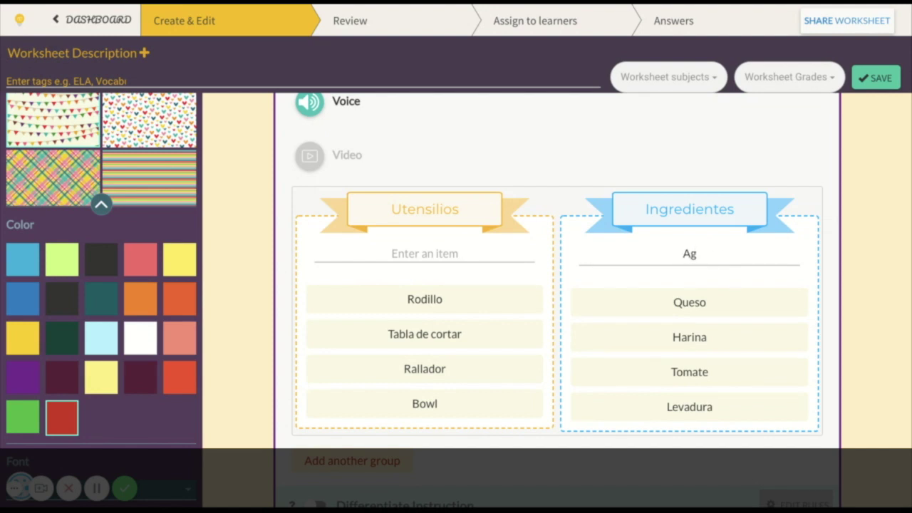
pyautogui.press('Return')
pyautogui.scroll(-2, 668, 154)
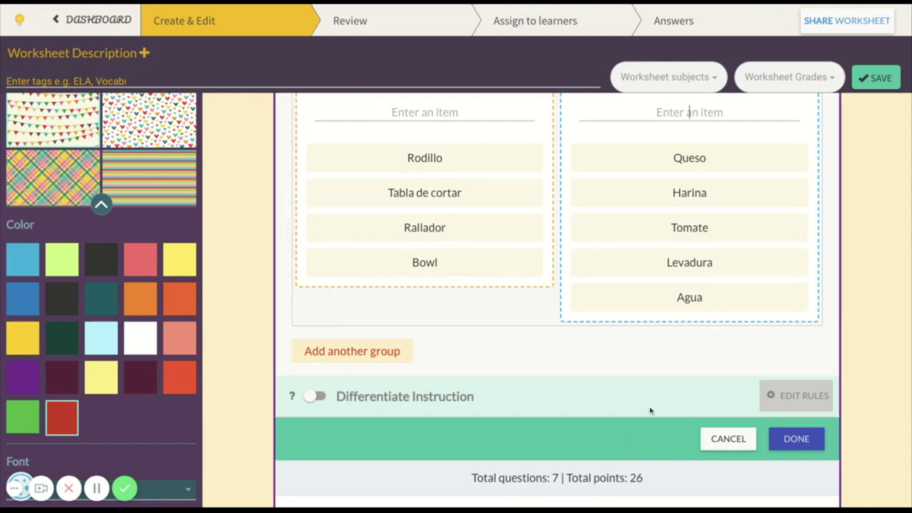
pyautogui.scroll(1, 621, 381)
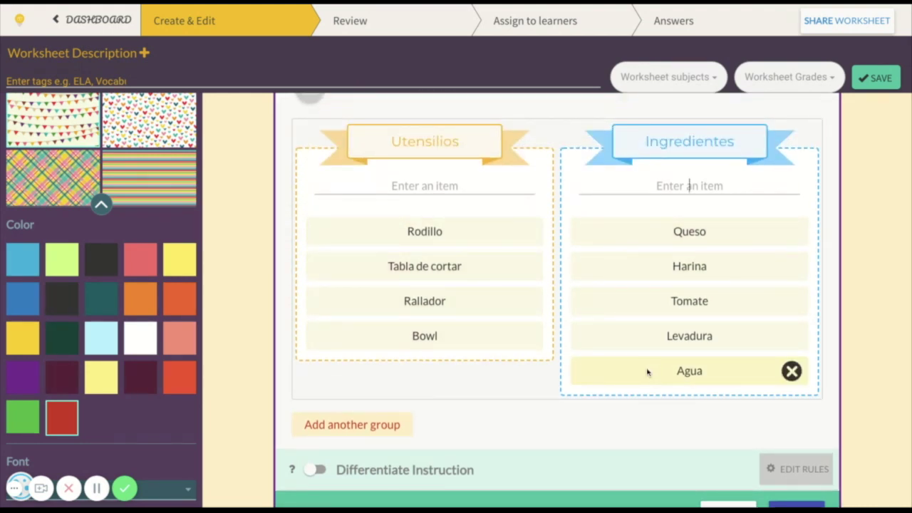
pyautogui.scroll(-2, 643, 311)
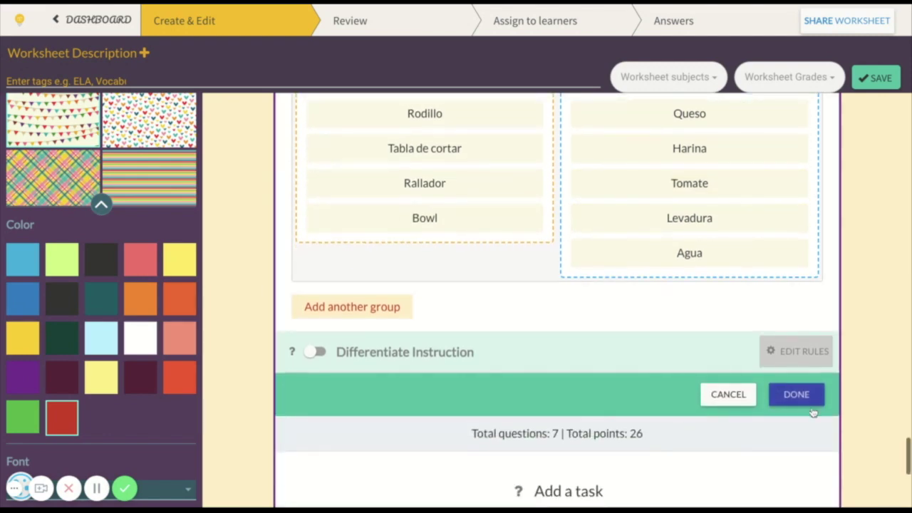
pyautogui.click(797, 395)
# Move the Clasifica question to position 8, ahead of the Vídeo question
pyautogui.scroll(3, 788, 267)
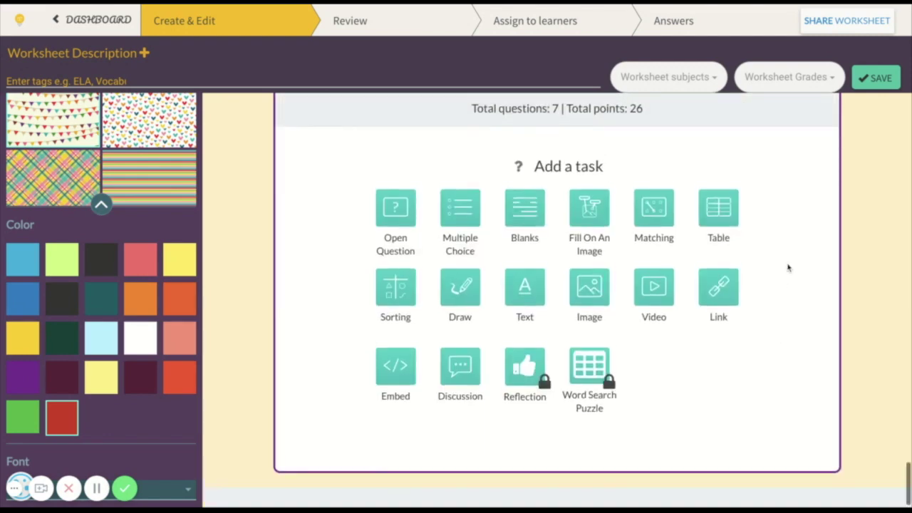
pyautogui.scroll(4, 788, 267)
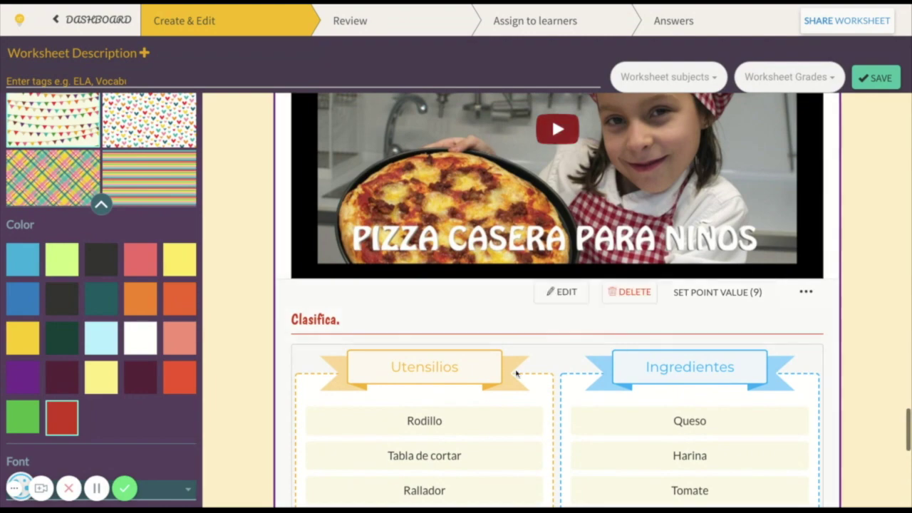
pyautogui.scroll(3, 605, 361)
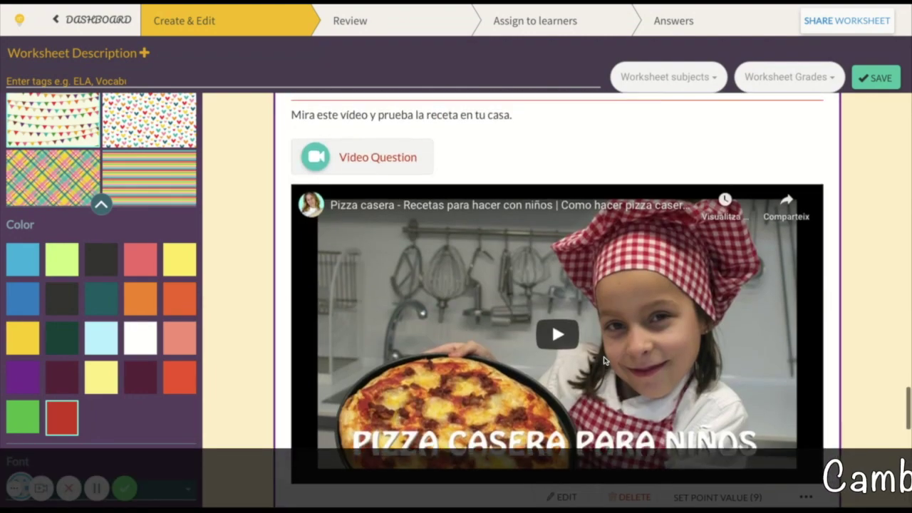
pyautogui.scroll(-2, 554, 246)
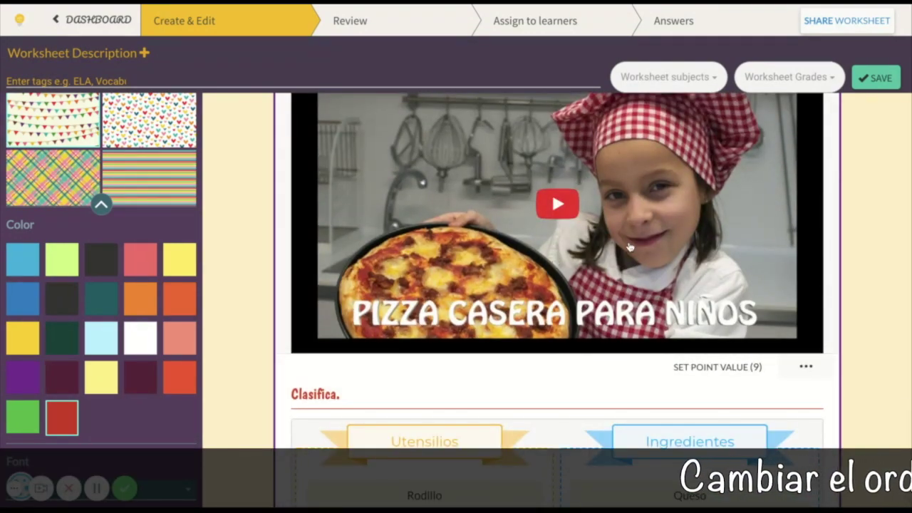
pyautogui.scroll(-5, 555, 246)
pyautogui.scroll(5, 630, 248)
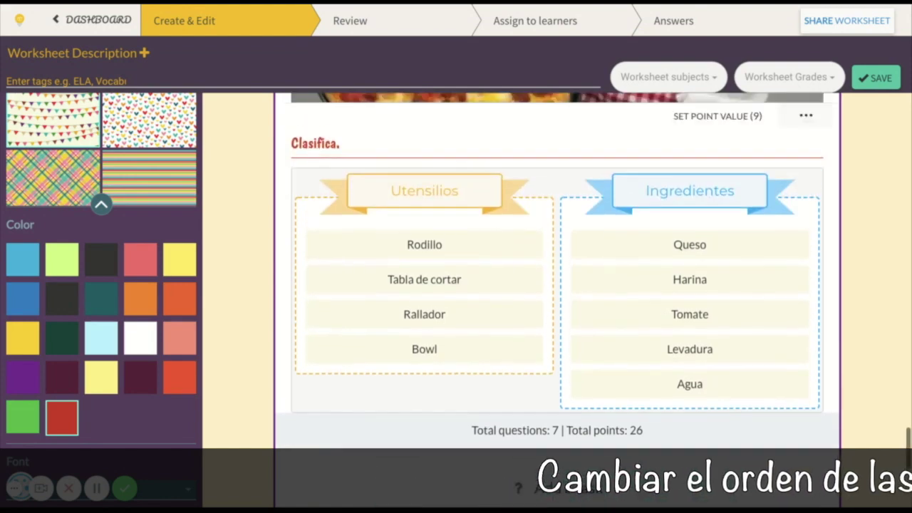
pyautogui.click(806, 353)
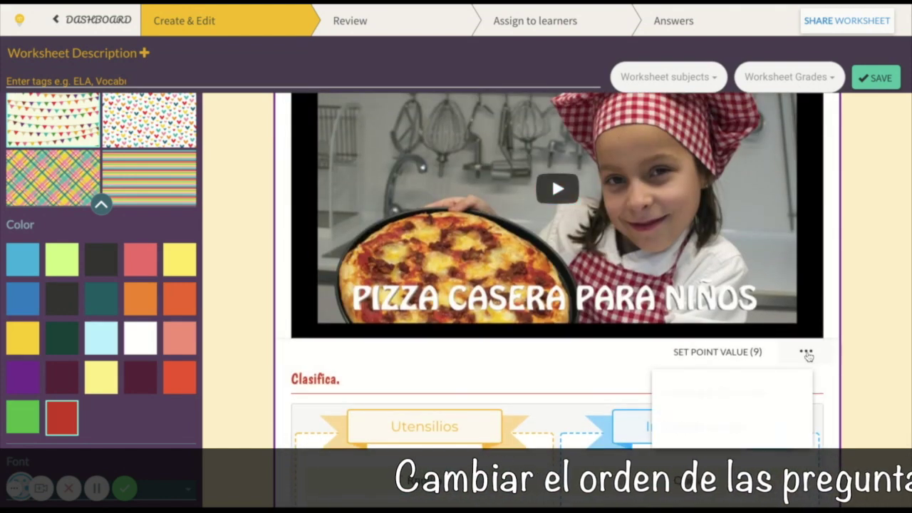
pyautogui.moveTo(741, 394)
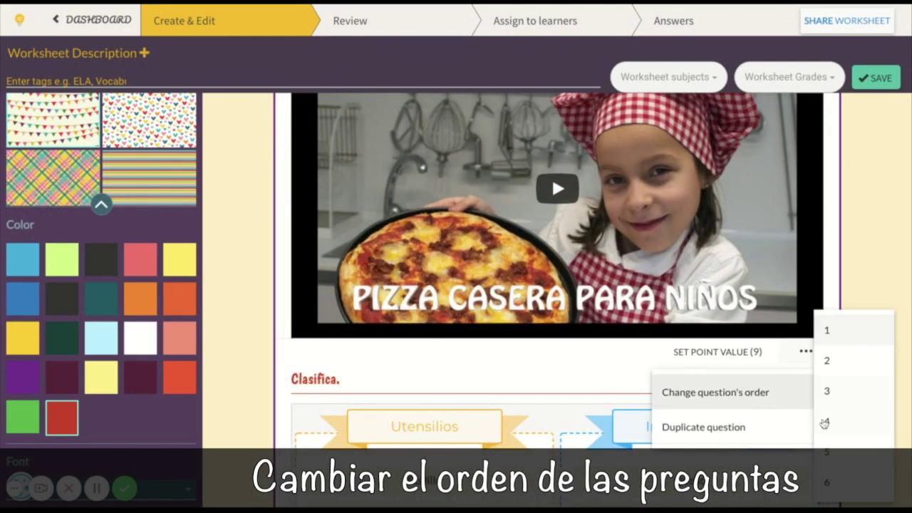
pyautogui.scroll(-3, 827, 442)
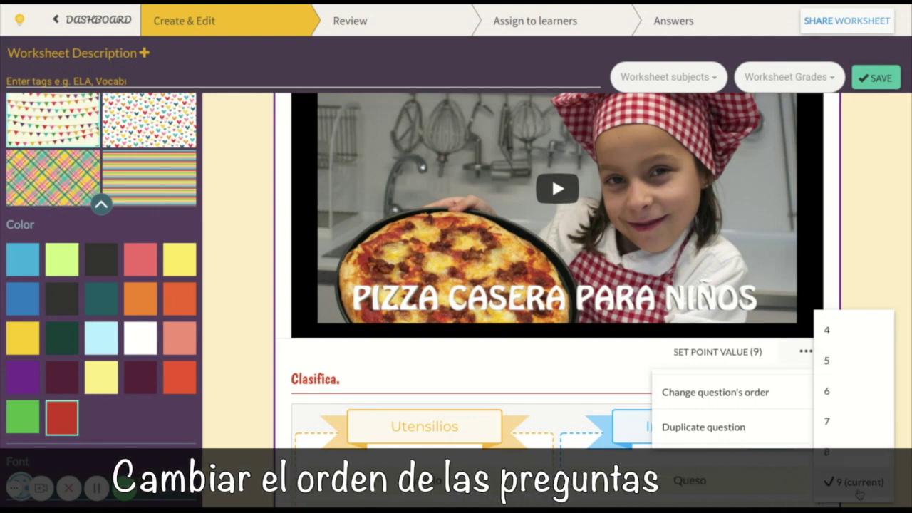
pyautogui.click(848, 454)
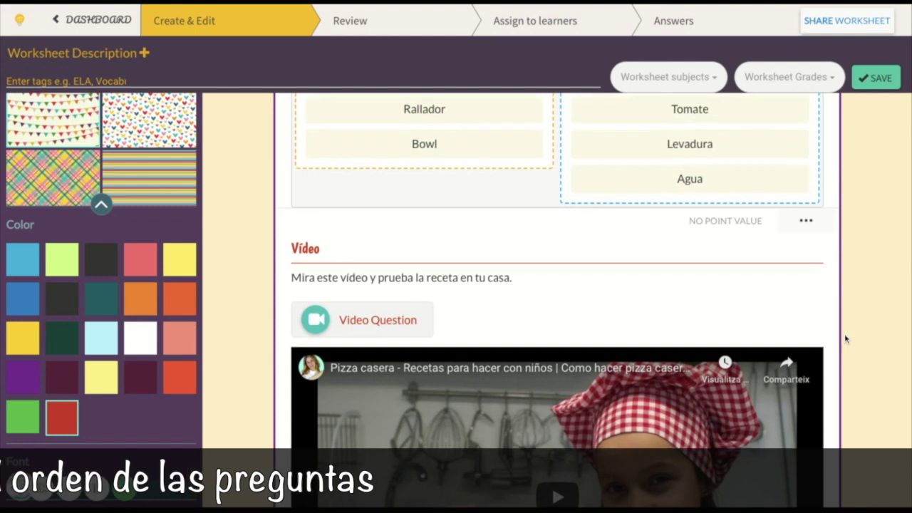
pyautogui.scroll(-5, 845, 334)
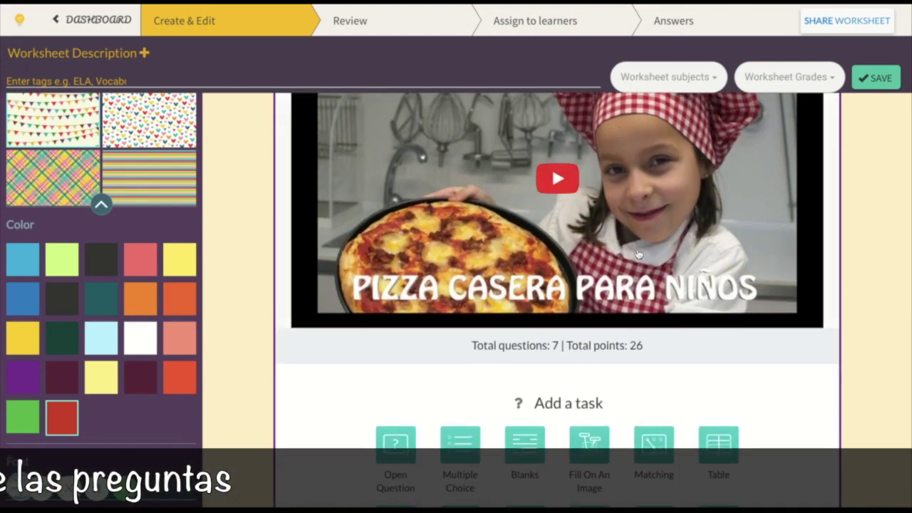
# Set the worksheet subject to Languages - Spanish
pyautogui.scroll(-2, 818, 294)
pyautogui.scroll(-1, 818, 294)
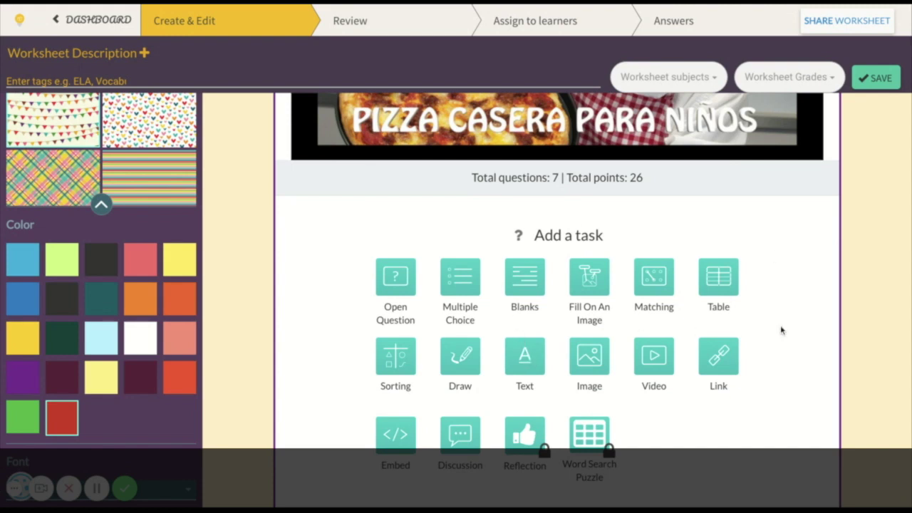
pyautogui.scroll(3, 812, 283)
pyautogui.scroll(-15, 813, 283)
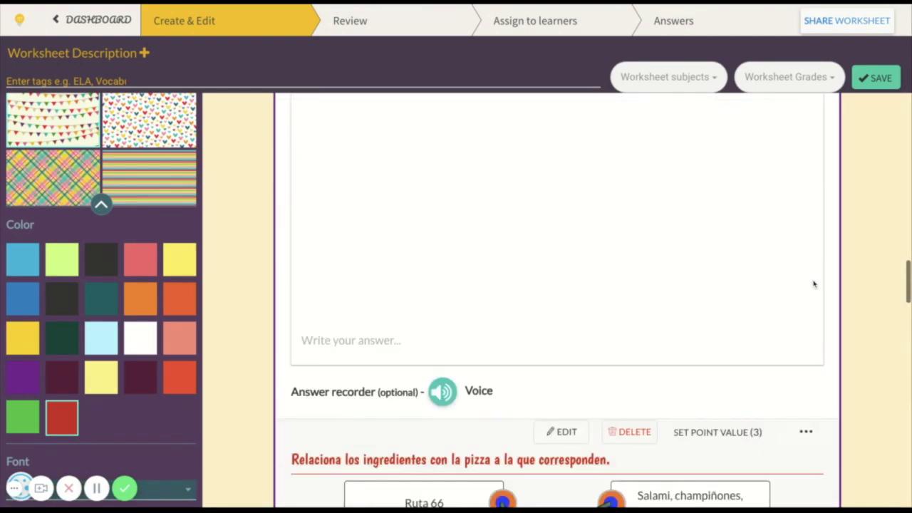
pyautogui.scroll(12, 813, 284)
pyautogui.scroll(8, 814, 284)
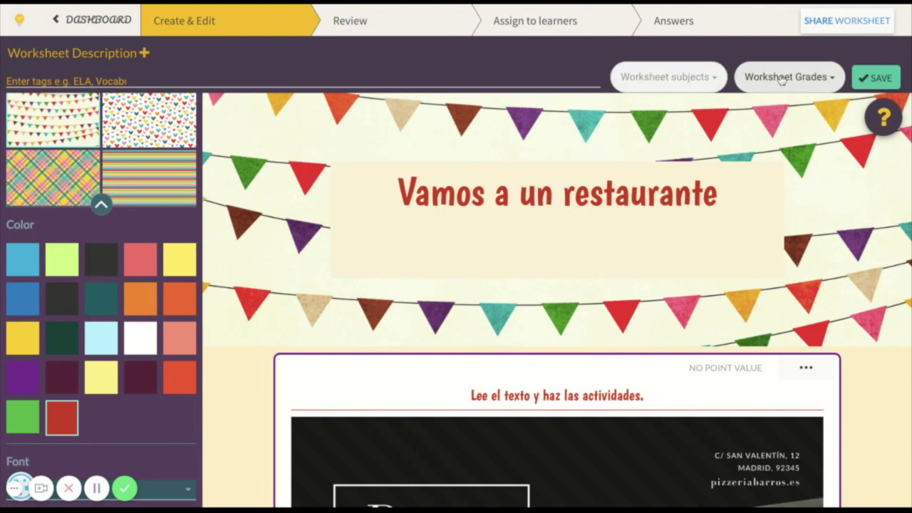
pyautogui.click(693, 75)
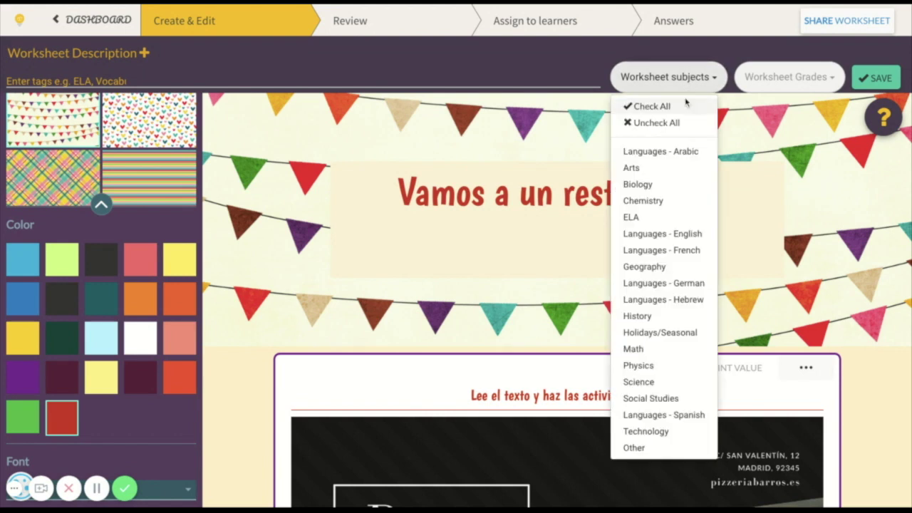
pyautogui.click(665, 414)
# Set the worksheet grade to 4th Grade and save the worksheet
pyautogui.click(781, 76)
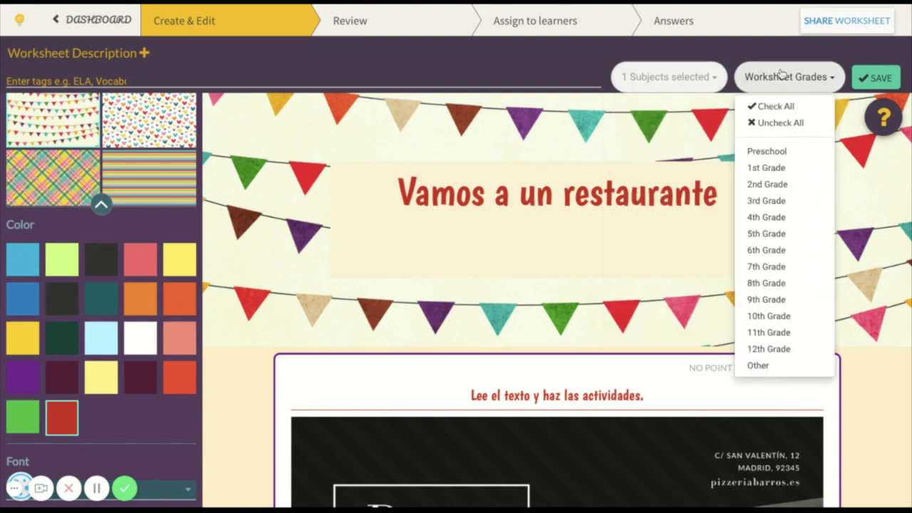
pyautogui.click(769, 220)
pyautogui.click(864, 80)
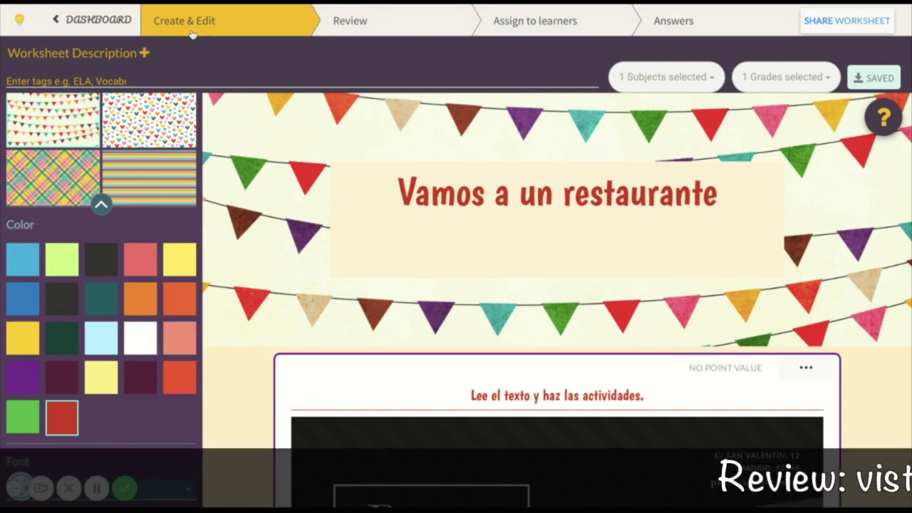
# Preview the worksheet in learner view and scroll through all its activities
pyautogui.click(343, 22)
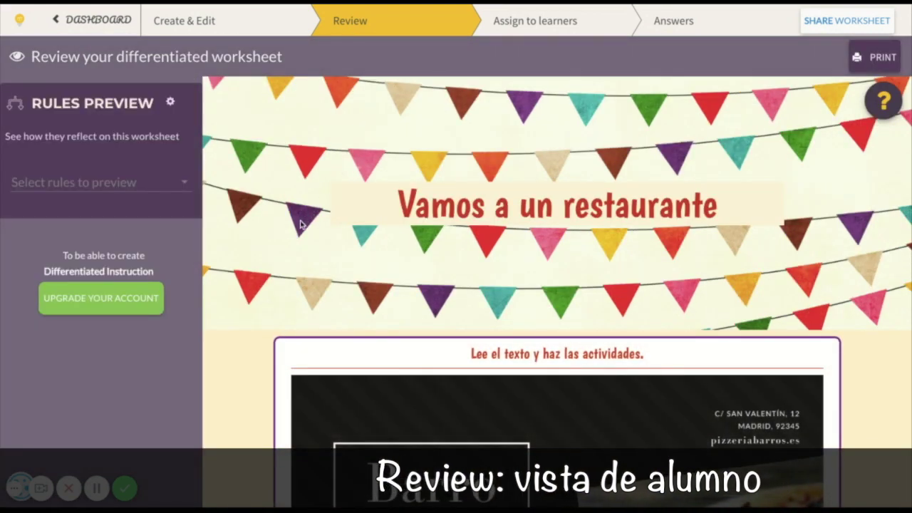
pyautogui.scroll(-1, 280, 261)
pyautogui.scroll(-3, 556, 291)
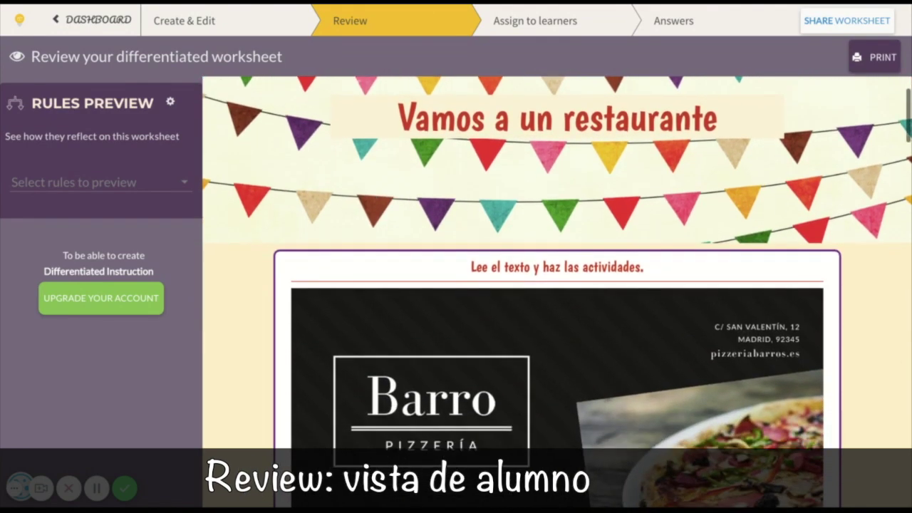
pyautogui.scroll(-5, 271, 297)
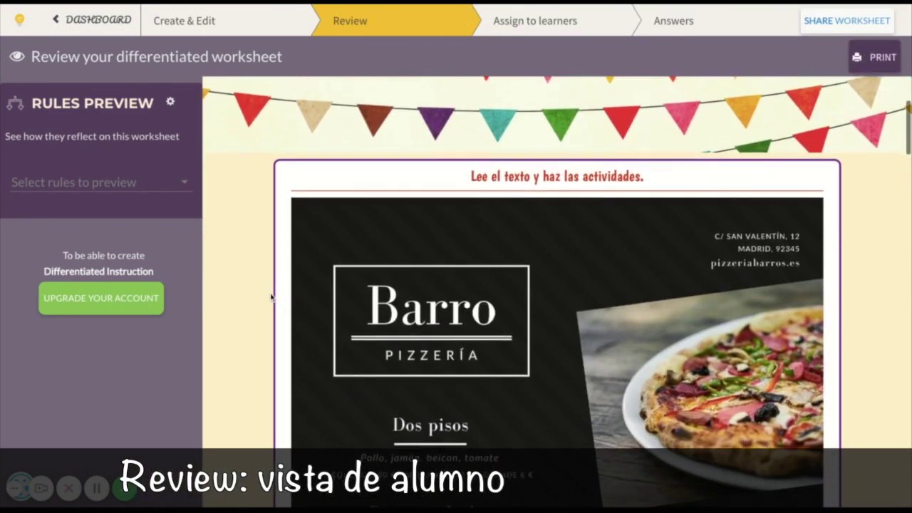
pyautogui.scroll(-2, 271, 297)
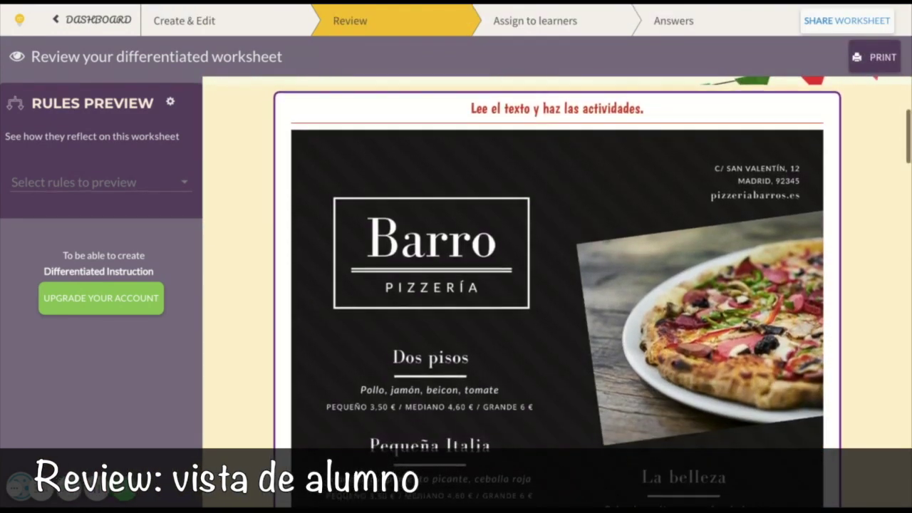
pyautogui.scroll(-8, 556, 292)
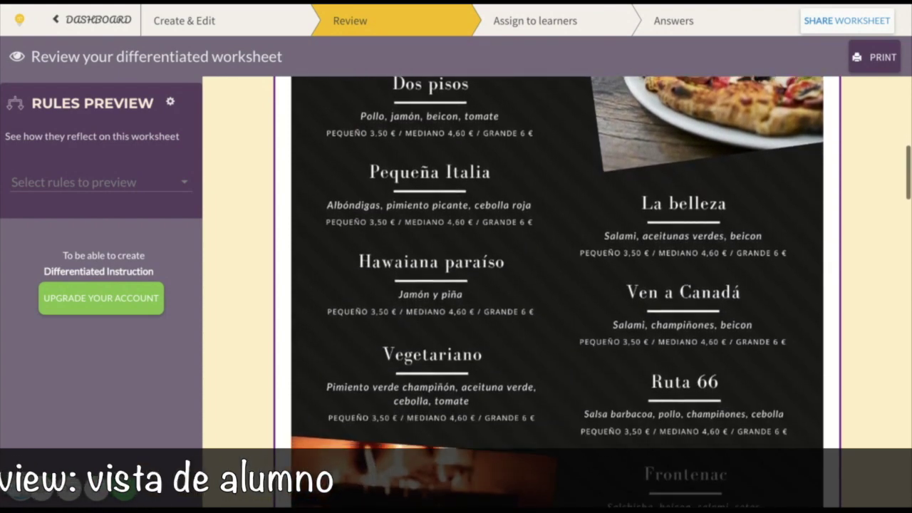
pyautogui.scroll(-13, 557, 292)
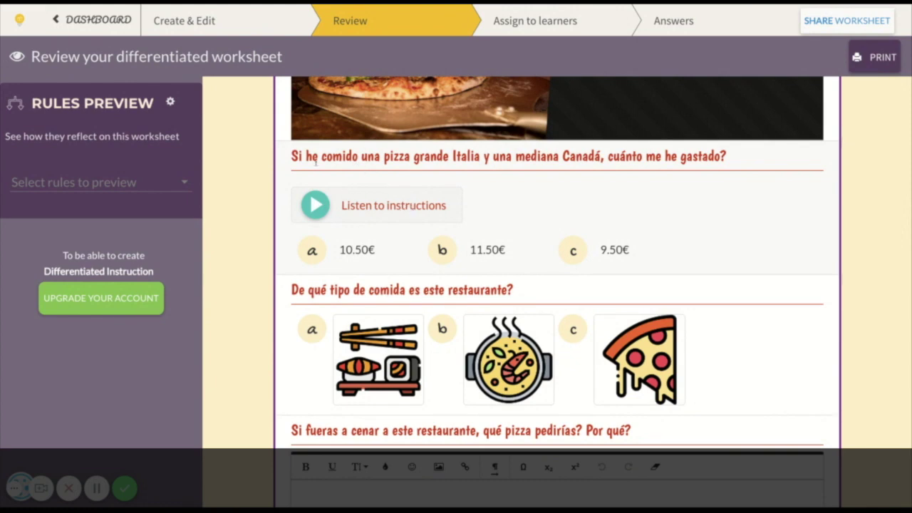
pyautogui.scroll(-4, 466, 200)
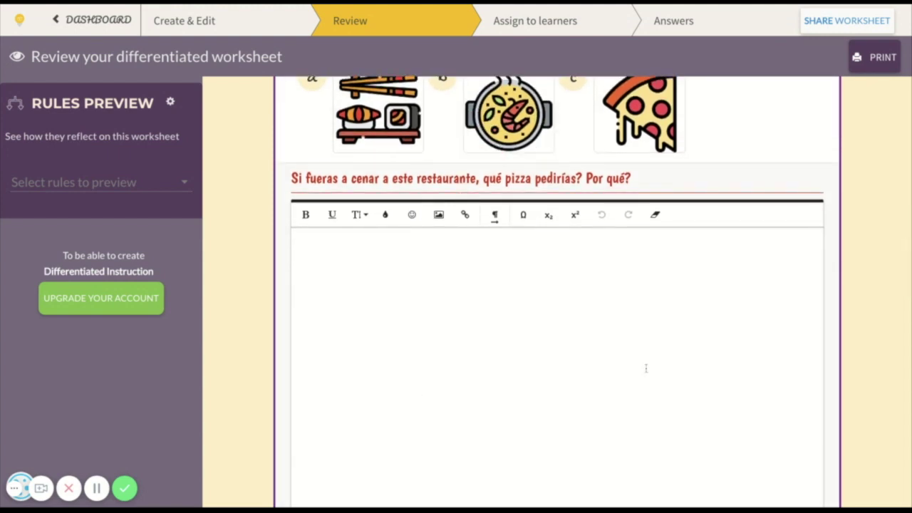
pyautogui.scroll(-5, 381, 278)
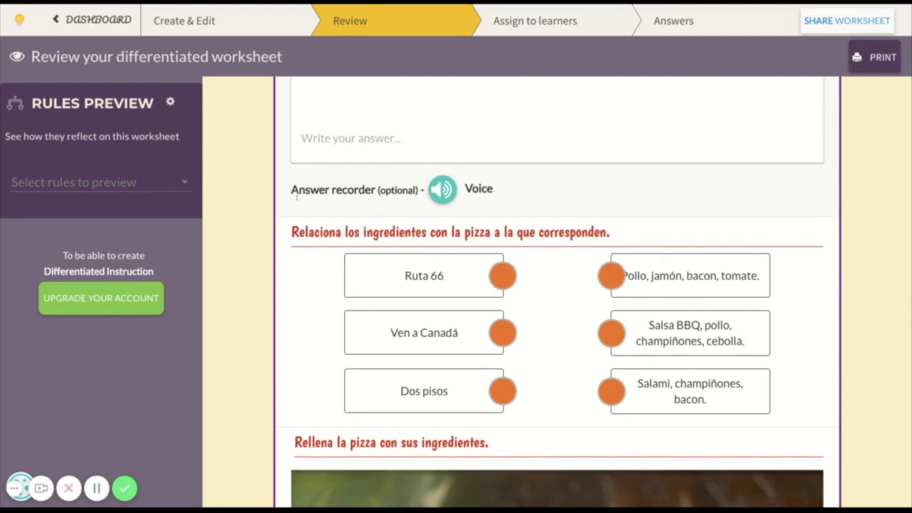
pyautogui.scroll(1, 305, 197)
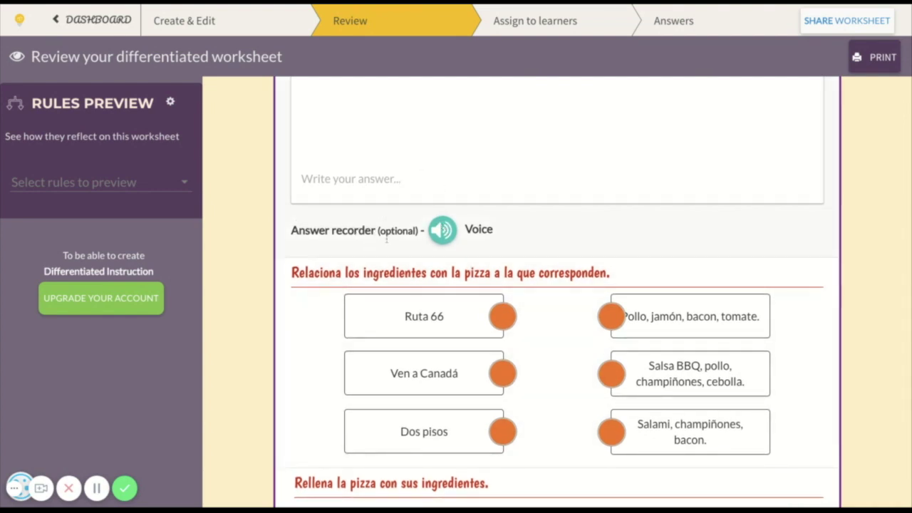
pyautogui.scroll(-2, 342, 316)
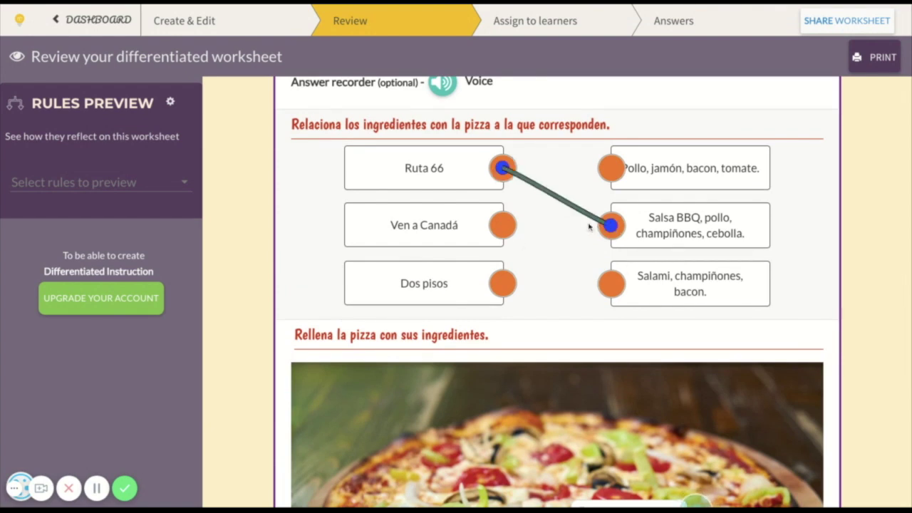
pyautogui.scroll(-3, 573, 278)
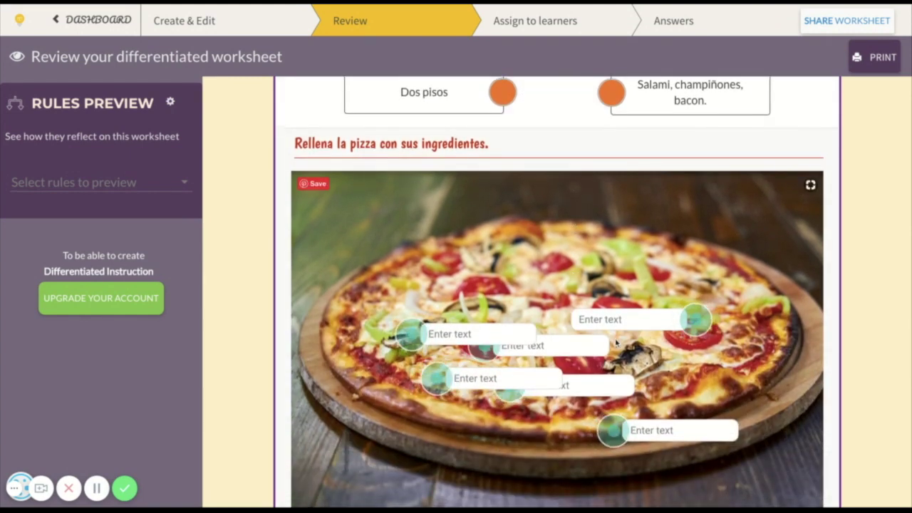
pyautogui.scroll(-5, 605, 327)
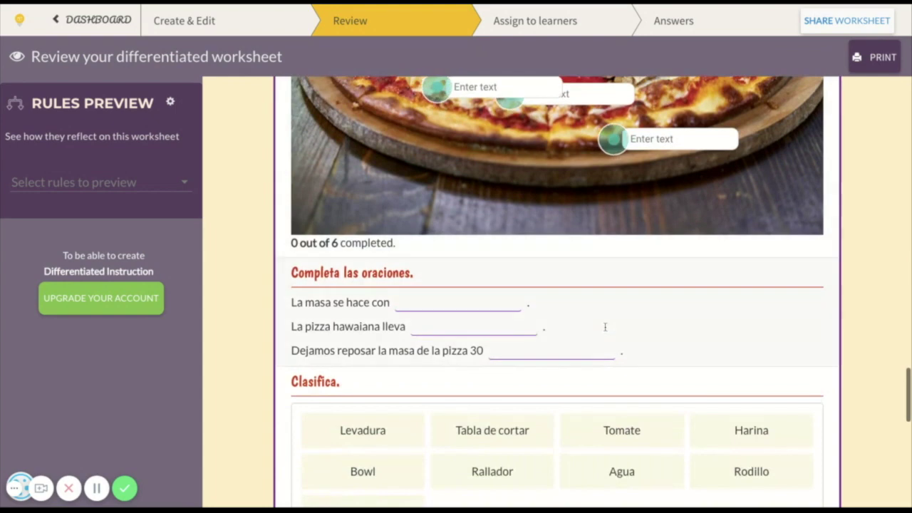
# Test the first blank by sorting Rallador into Utensilios, then return to the top
pyautogui.click(464, 239)
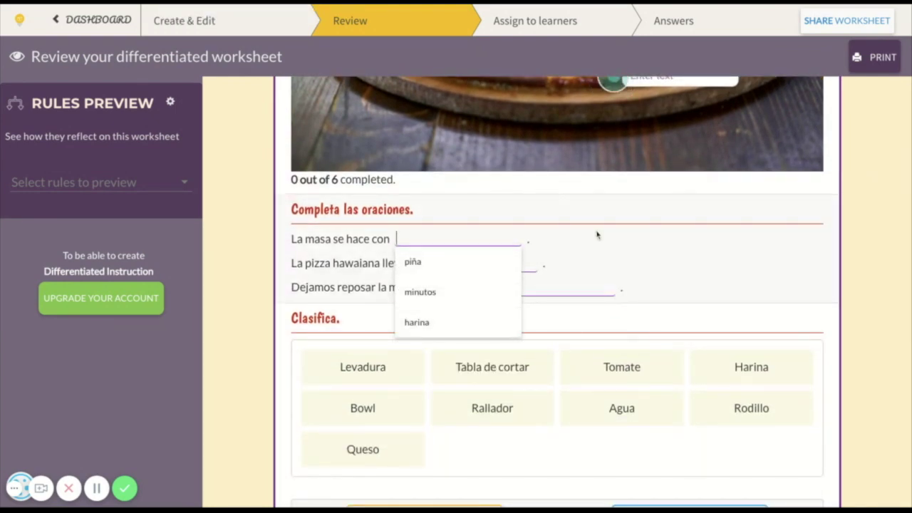
pyautogui.scroll(-4, 596, 234)
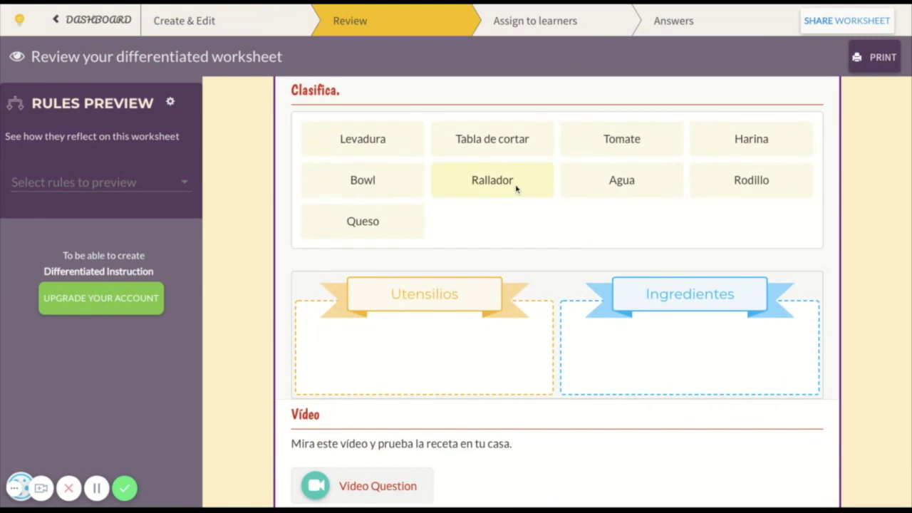
pyautogui.click(512, 230)
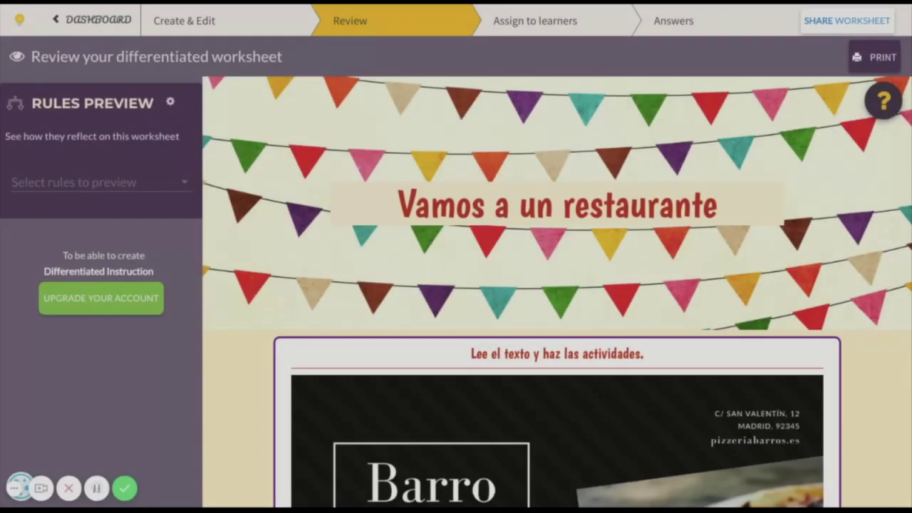
pyautogui.scroll(-1, 558, 292)
pyautogui.scroll(2, 557, 292)
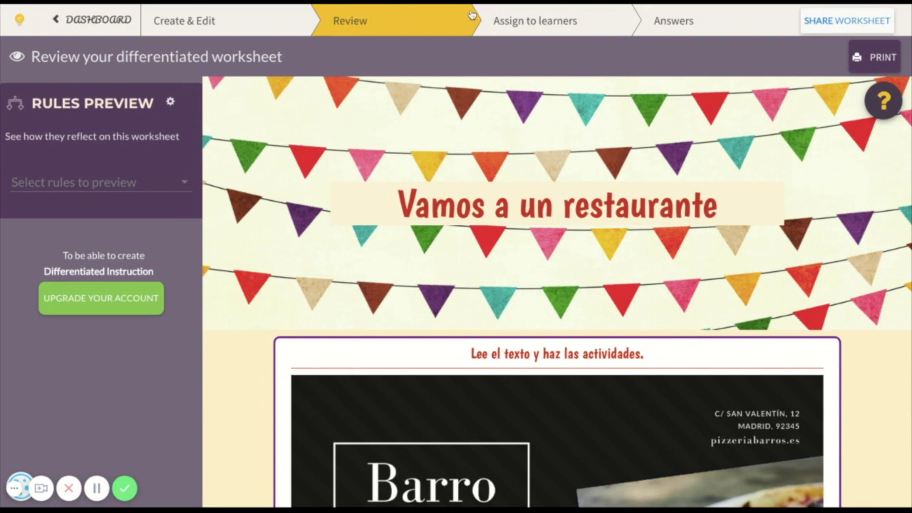
# Assign to learners via link with automatic feedback set to YES, triggering the premium warning
pyautogui.click(535, 20)
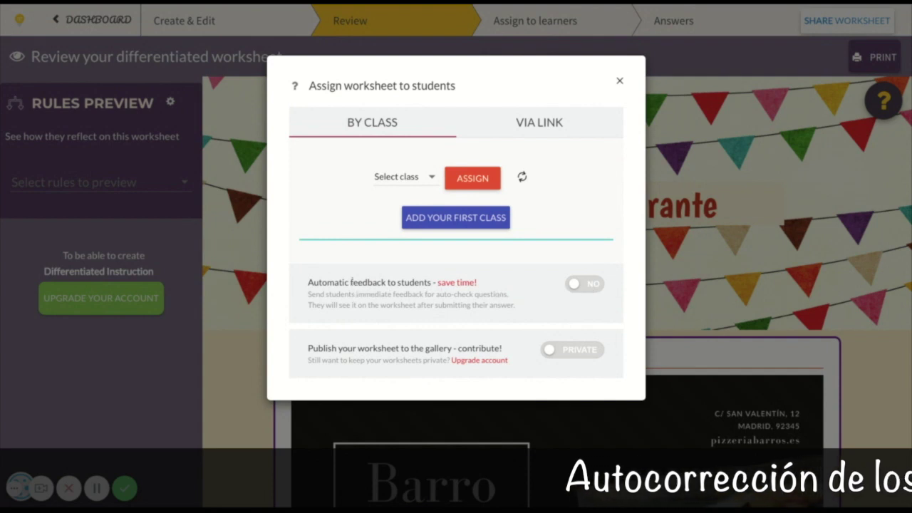
pyautogui.click(583, 284)
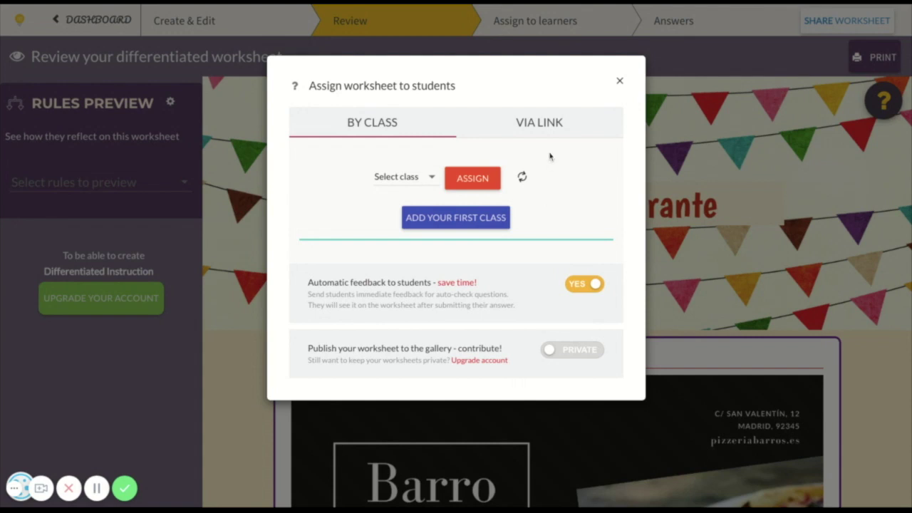
pyautogui.click(546, 132)
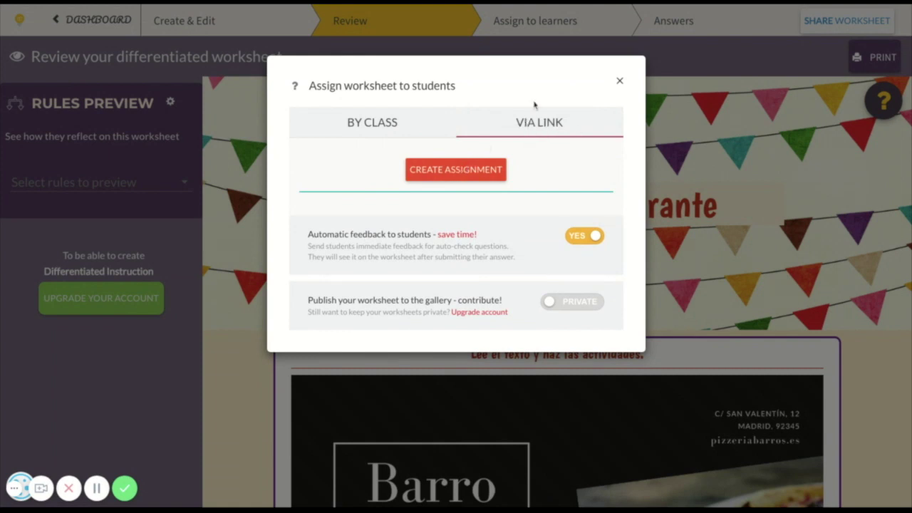
pyautogui.click(469, 174)
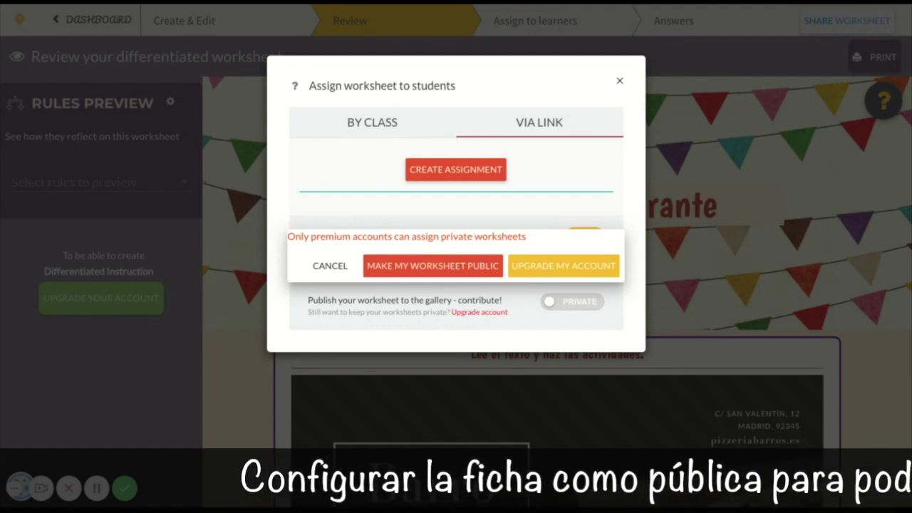
# Publish the worksheet publicly and create an Open 'Untitled' link assignment with no time limit
pyautogui.click(464, 265)
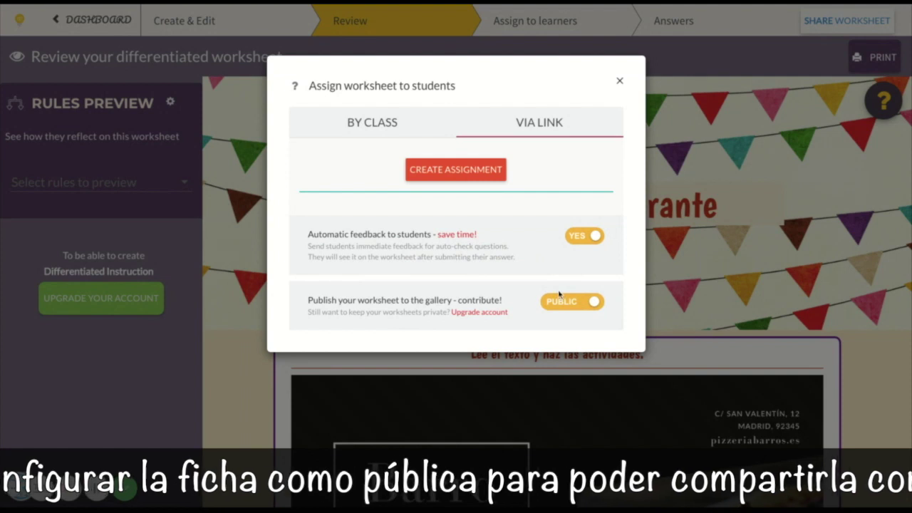
pyautogui.click(474, 173)
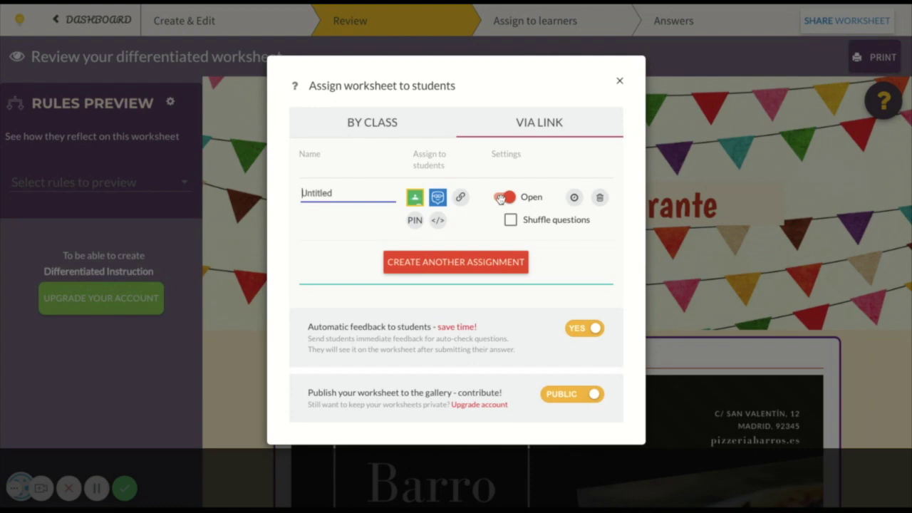
pyautogui.click(575, 199)
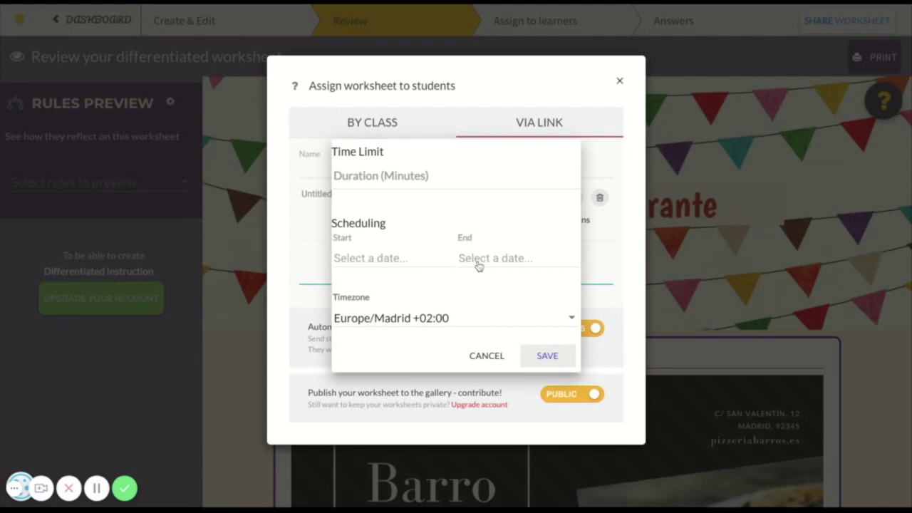
pyautogui.click(486, 356)
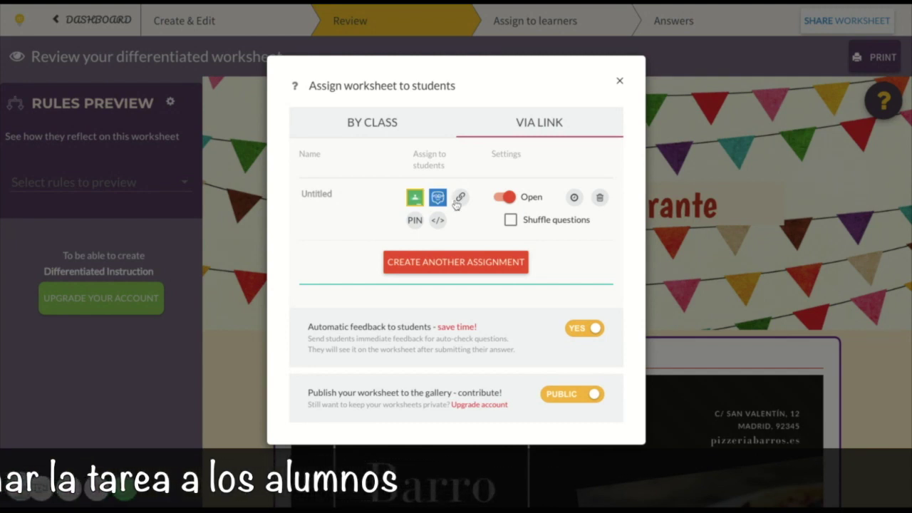
# Select and copy the assignment's student link URL
pyautogui.click(461, 200)
pyautogui.moveTo(338, 248); pyautogui.dragTo(514, 249)
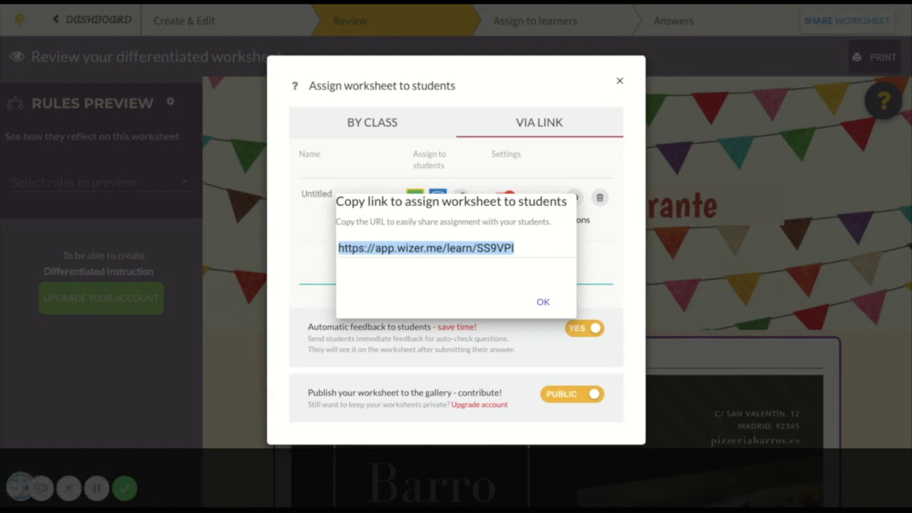
pyautogui.moveTo(515, 248); pyautogui.dragTo(338, 248)
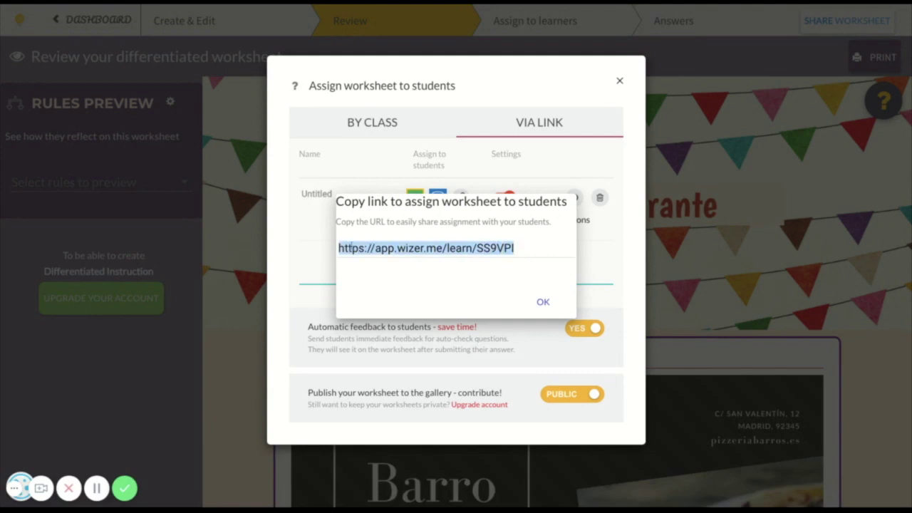
pyautogui.click(544, 303)
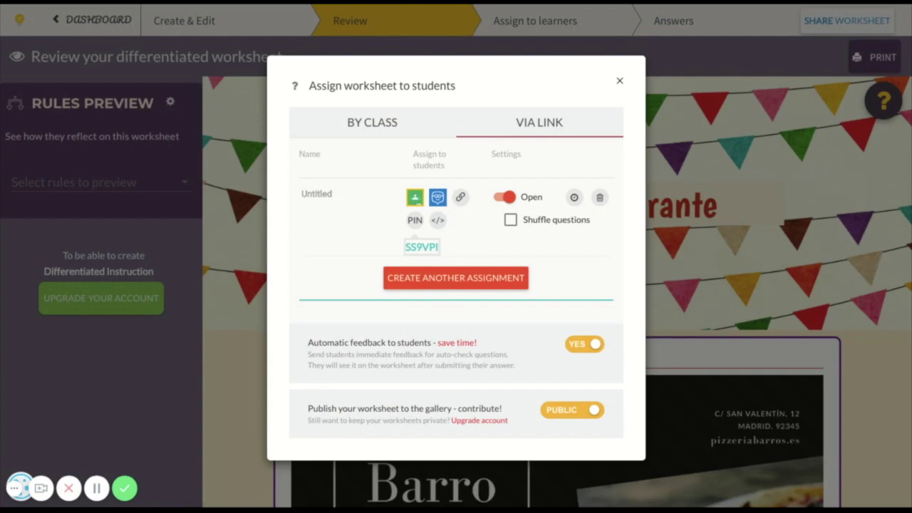
# View the assignment's embed code, then close the assignment window
pyautogui.click(438, 223)
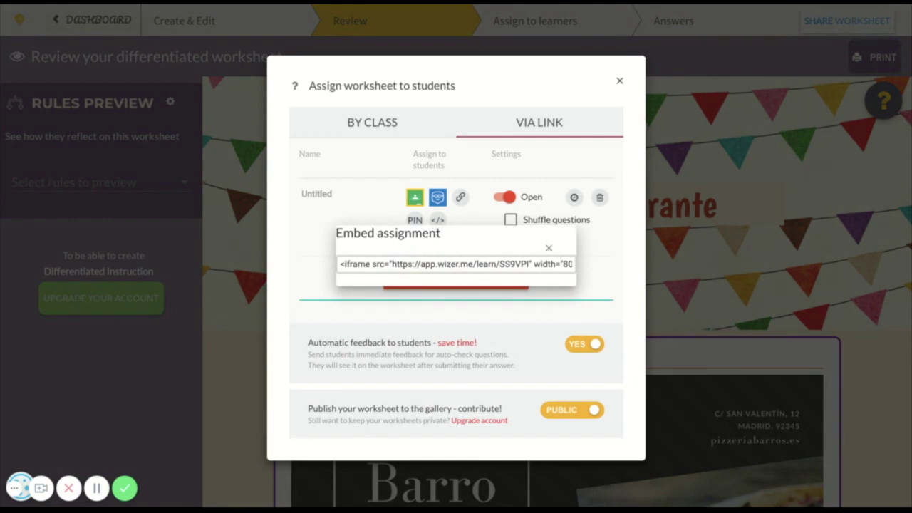
pyautogui.click(549, 247)
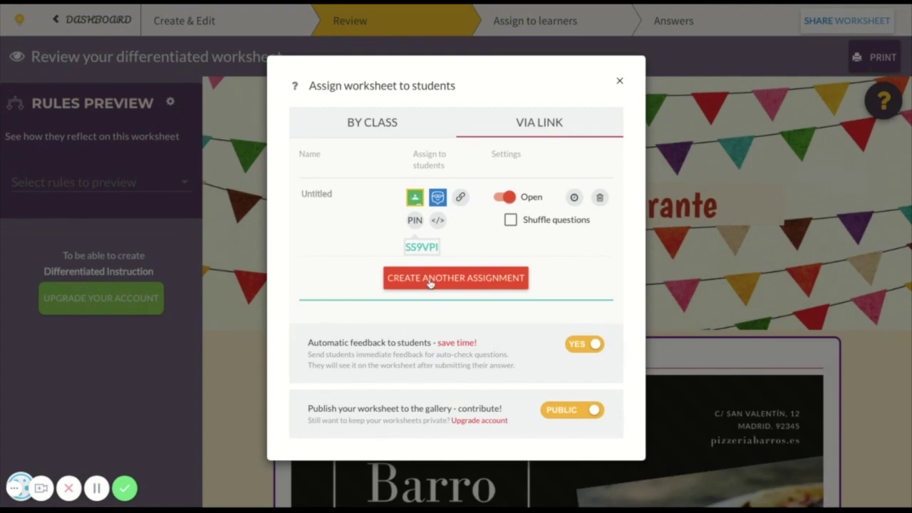
pyautogui.click(621, 83)
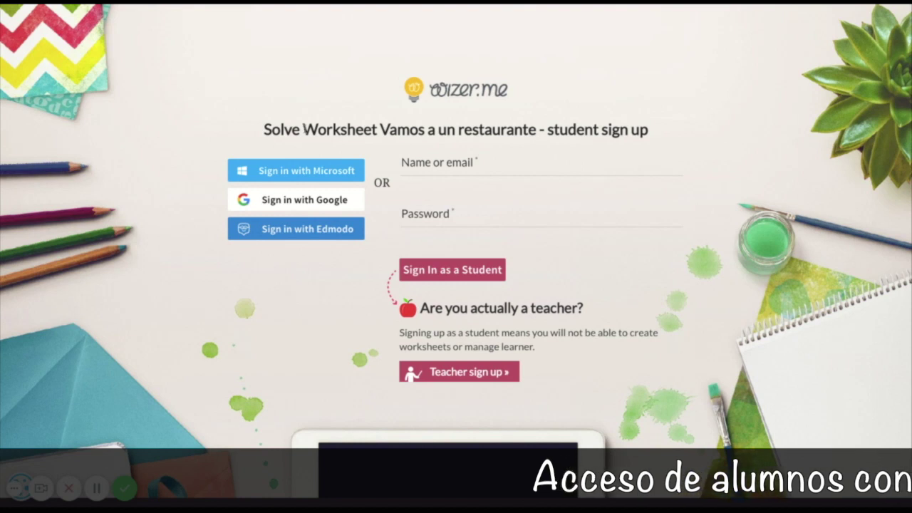
# Highlight the title text on the student sign-up page
pyautogui.moveTo(305, 130); pyautogui.dragTo(651, 132)
pyautogui.click(599, 131)
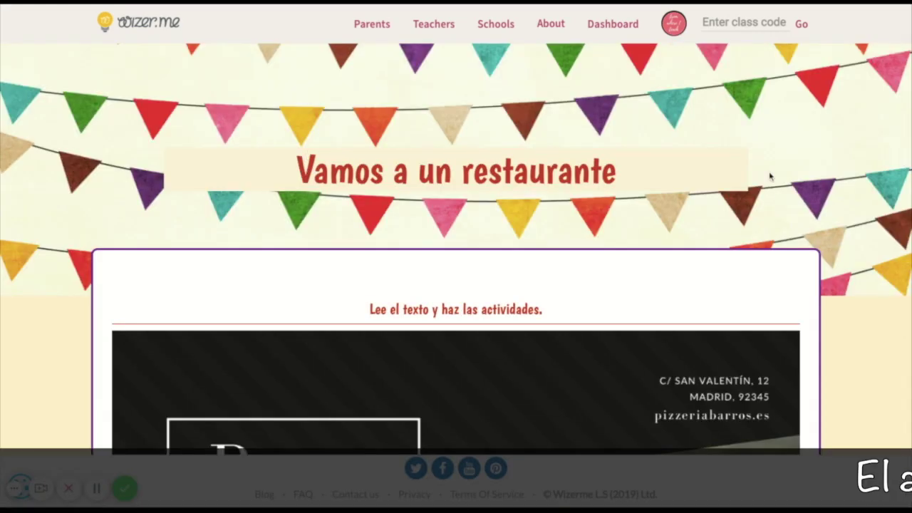
# Answer 10.50€ and pizza, and type 'hirhihgirhir' in the open answer box
pyautogui.scroll(-2, 790, 259)
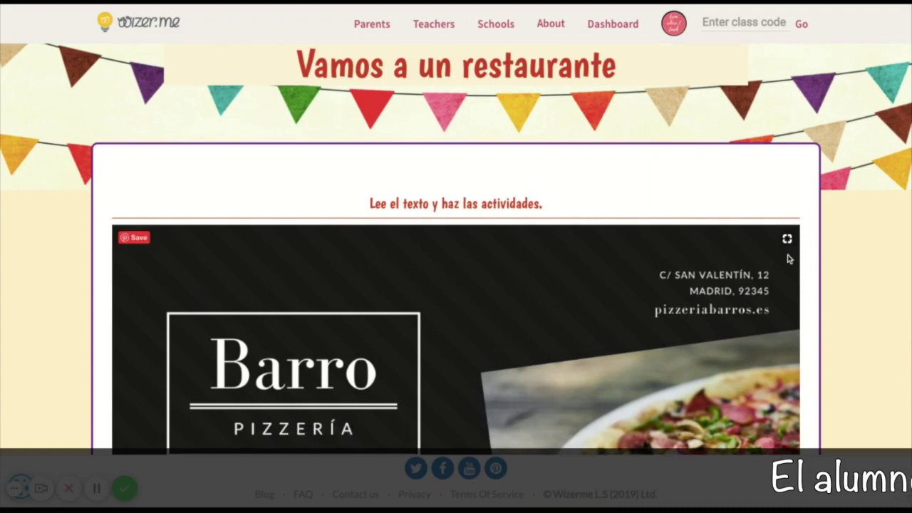
pyautogui.scroll(-1, 665, 263)
pyautogui.scroll(-8, 667, 263)
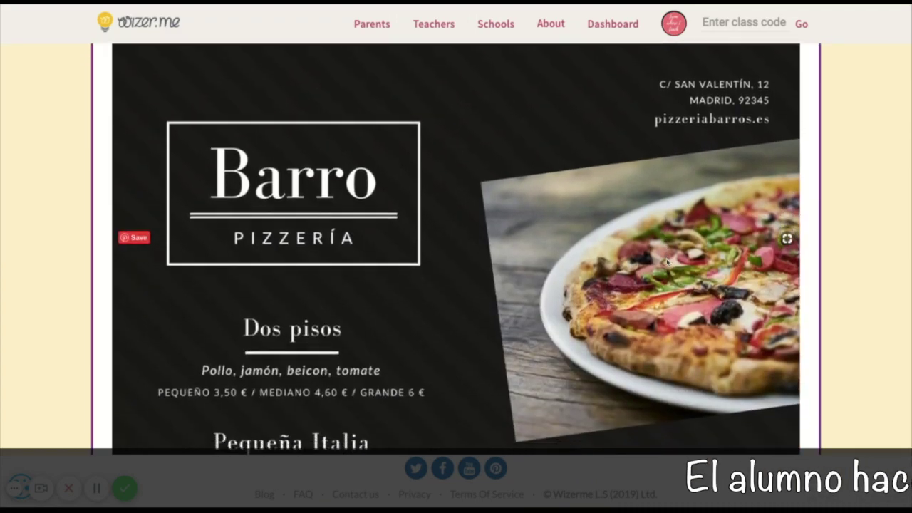
pyautogui.scroll(-6, 595, 238)
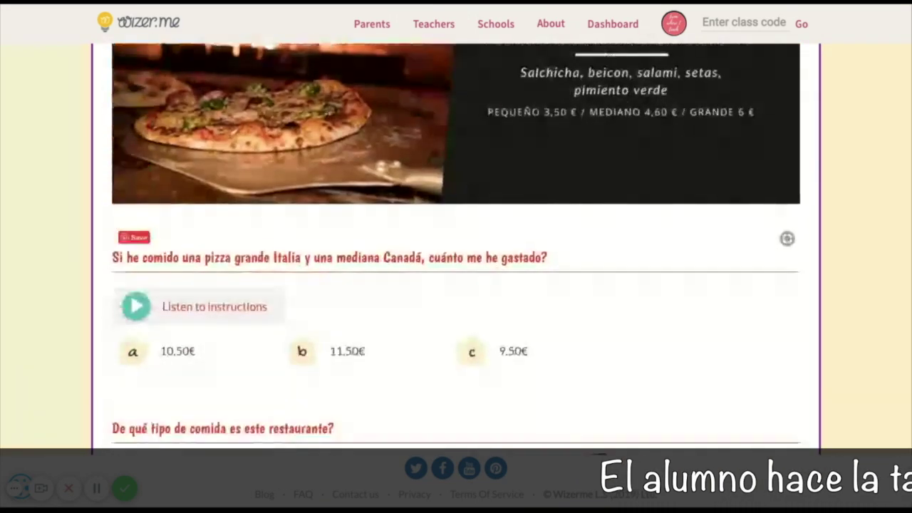
pyautogui.click(132, 235)
pyautogui.scroll(-2, 107, 303)
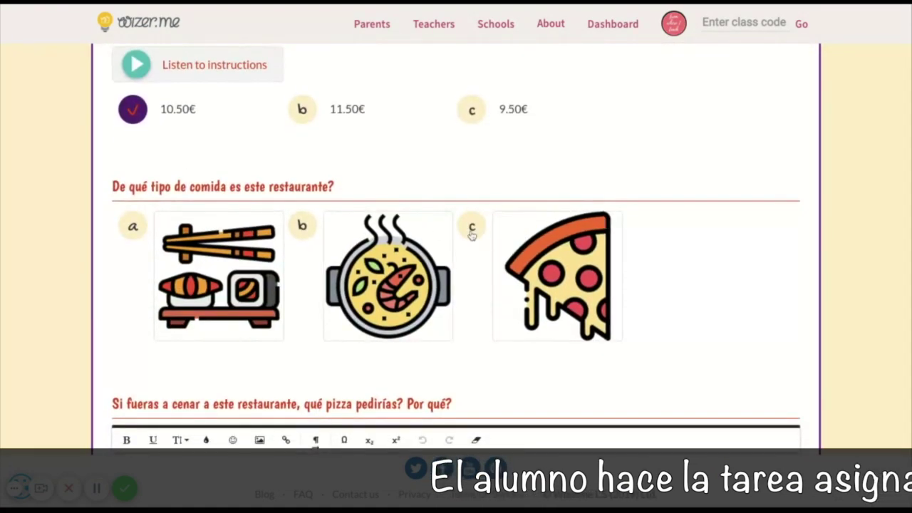
pyautogui.click(472, 227)
pyautogui.scroll(-5, 578, 342)
pyautogui.click(437, 296)
pyautogui.write('hirhihgirhir')
# Match Ven a Canadá, Ruta 66 and the third pizza to their ingredient lists
pyautogui.scroll(-5, 437, 296)
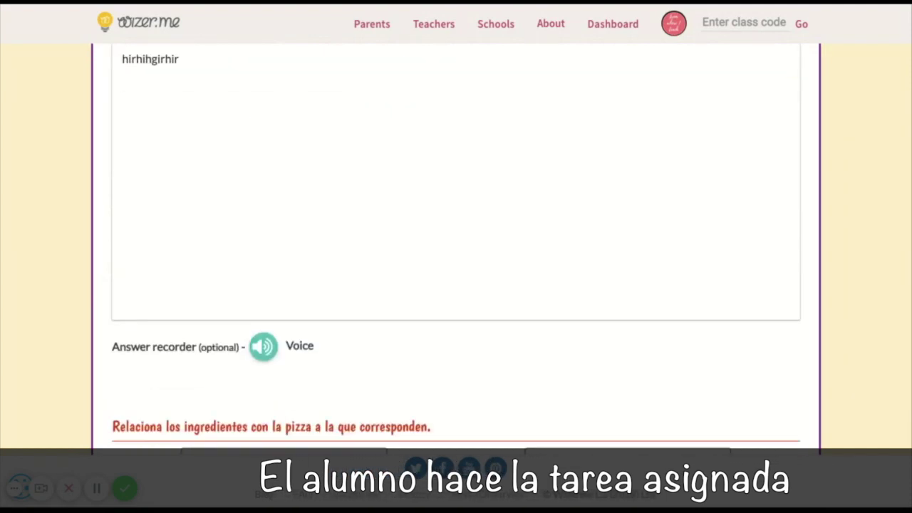
pyautogui.scroll(-1, 435, 292)
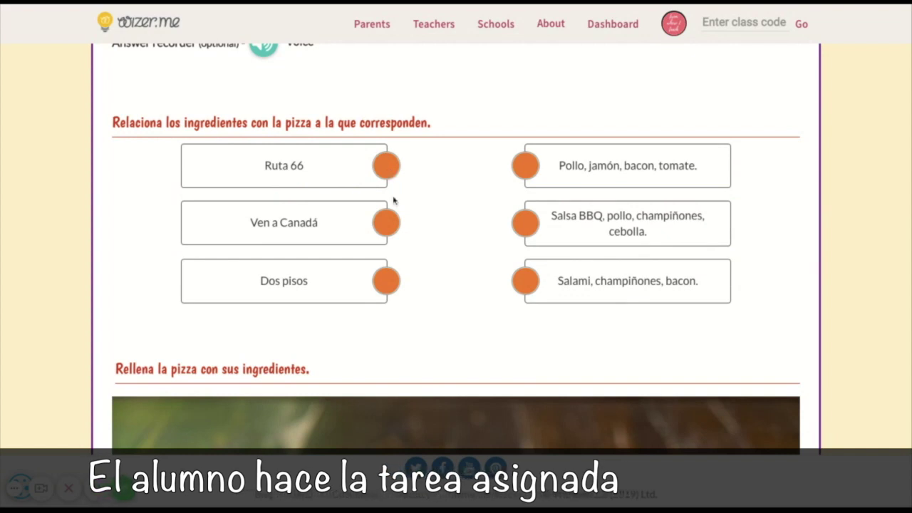
pyautogui.moveTo(391, 223); pyautogui.dragTo(525, 224)
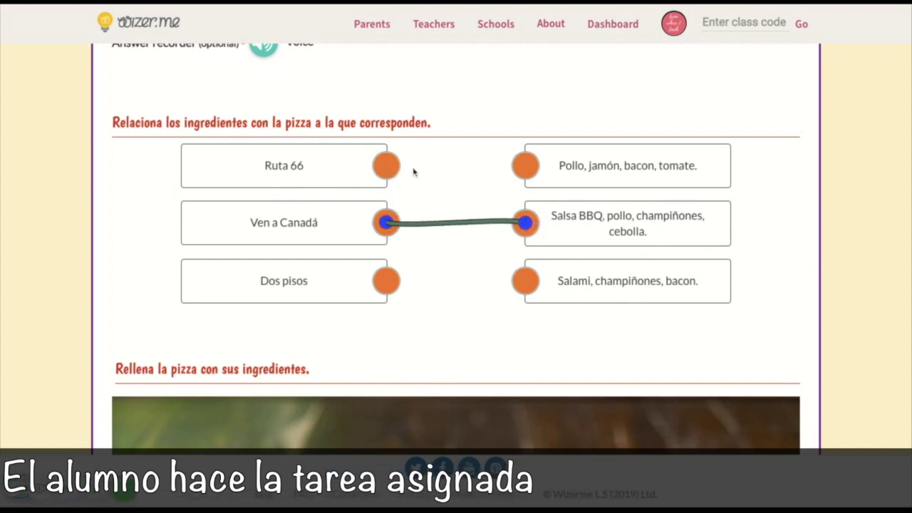
pyautogui.moveTo(386, 166); pyautogui.dragTo(525, 281)
pyautogui.moveTo(393, 284); pyautogui.dragTo(525, 165)
# Label the first three pizza markers pimiento, queso and tomate
pyautogui.scroll(-4, 394, 286)
pyautogui.scroll(-1, 394, 285)
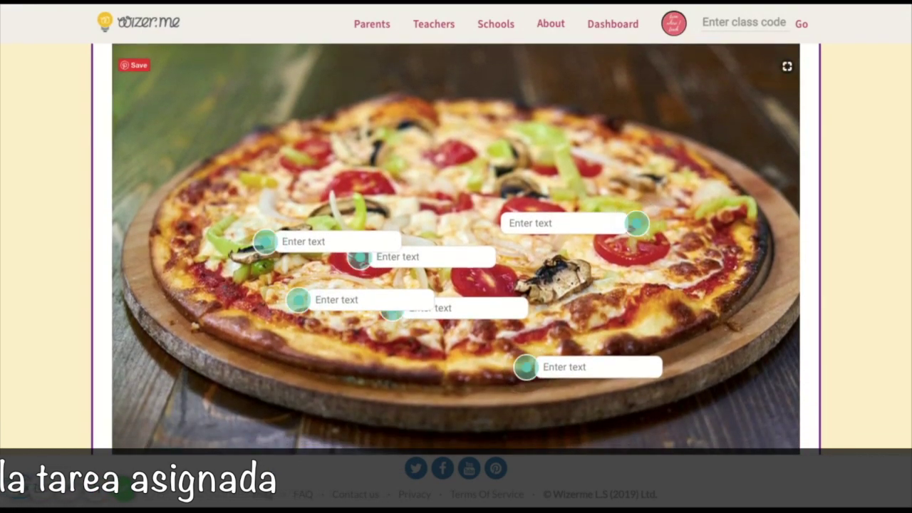
pyautogui.click(313, 242)
pyautogui.write('pimiento')
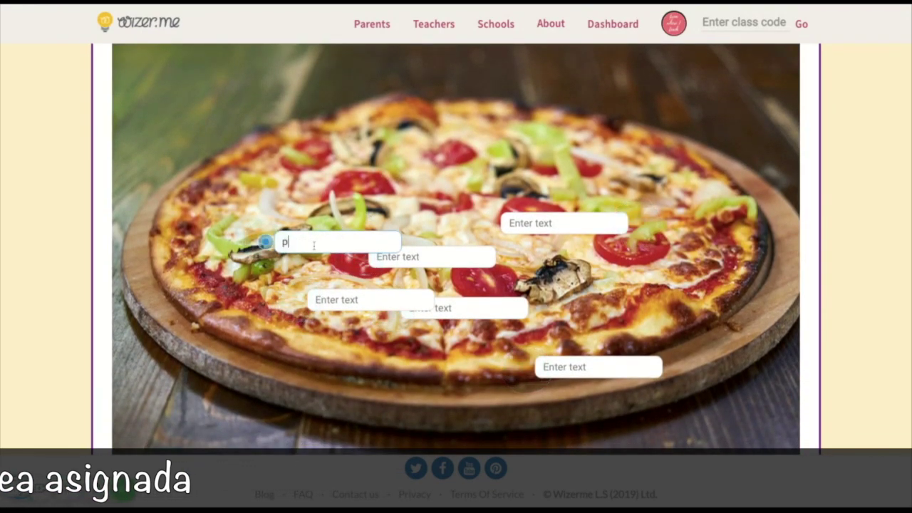
pyautogui.click(342, 300)
pyautogui.write('queso')
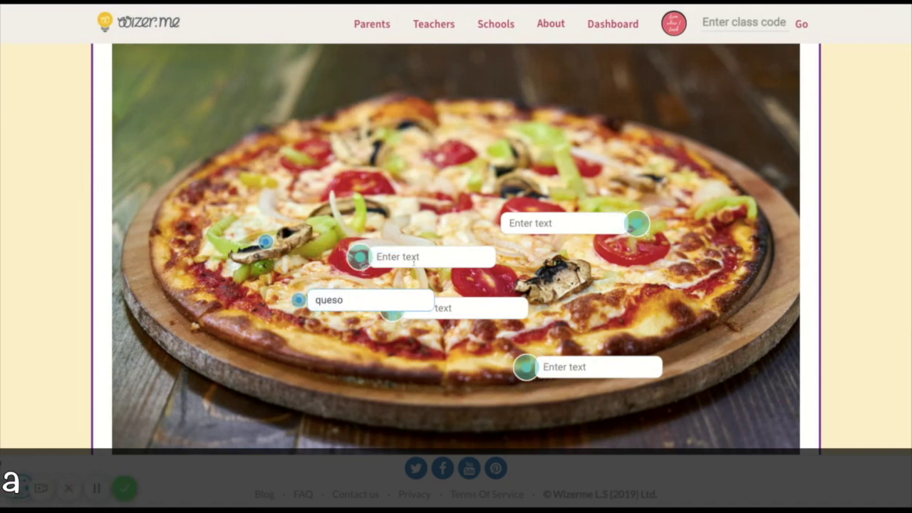
pyautogui.click(432, 257)
pyautogui.write('tomate')
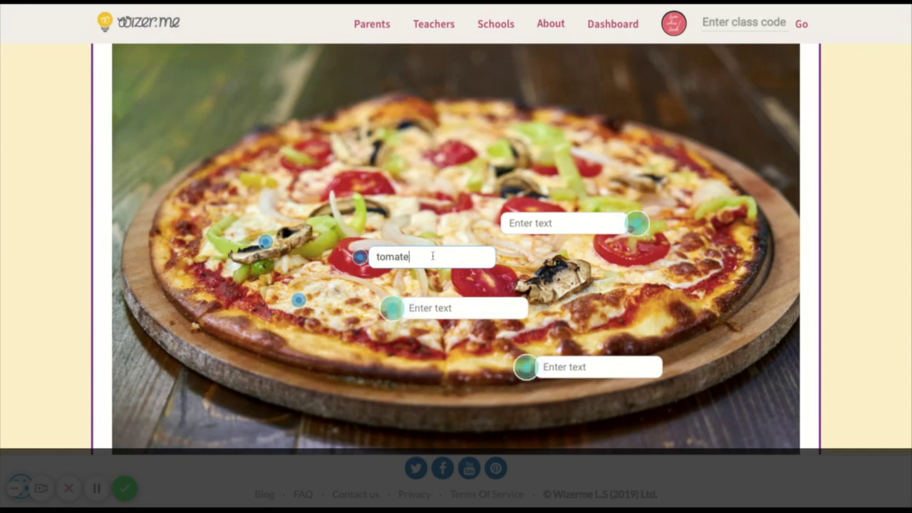
# Label the remaining markers cebolla, 'cha' for champiñones, and harina
pyautogui.click(476, 308)
pyautogui.write('cebolla')
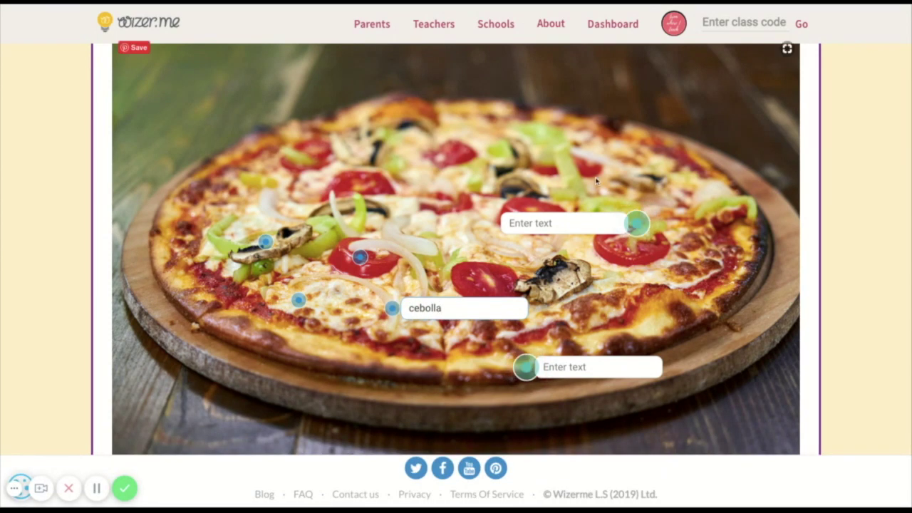
pyautogui.click(560, 222)
pyautogui.write('champiñones')
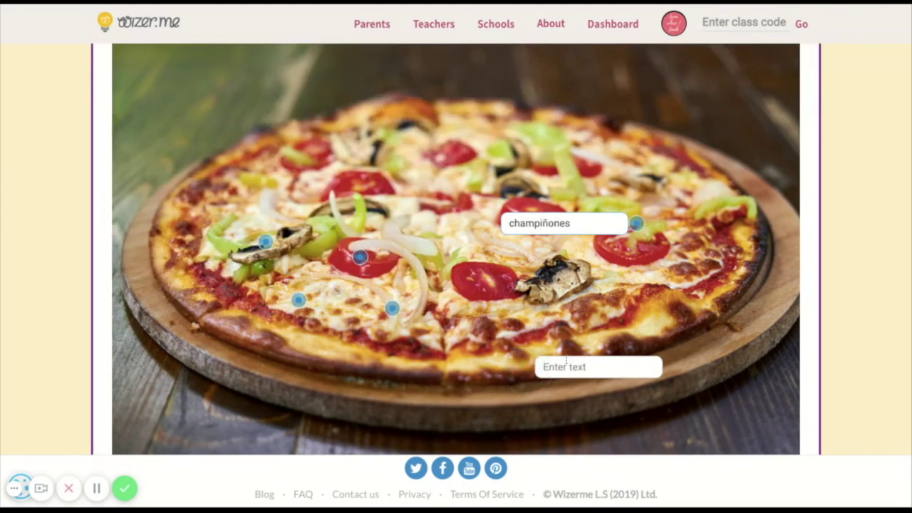
pyautogui.click(567, 365)
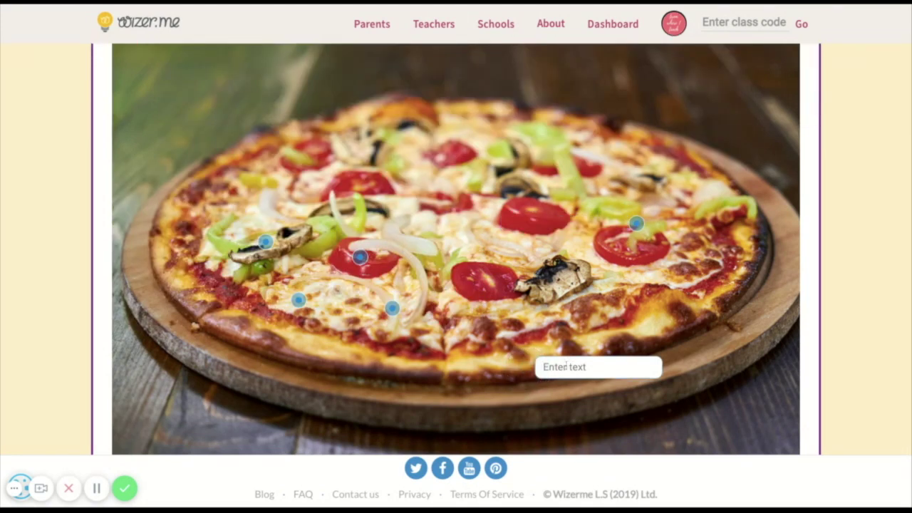
pyautogui.write('harina')
pyautogui.click(701, 379)
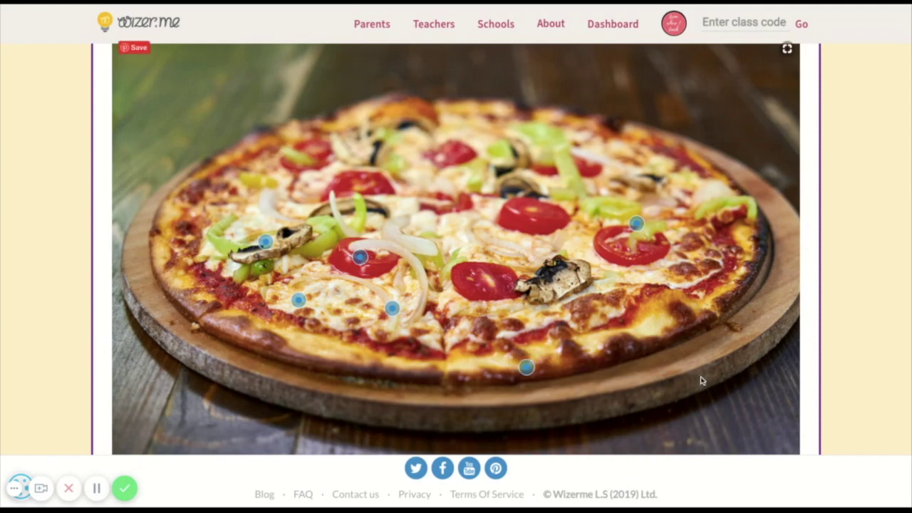
pyautogui.scroll(-3, 701, 378)
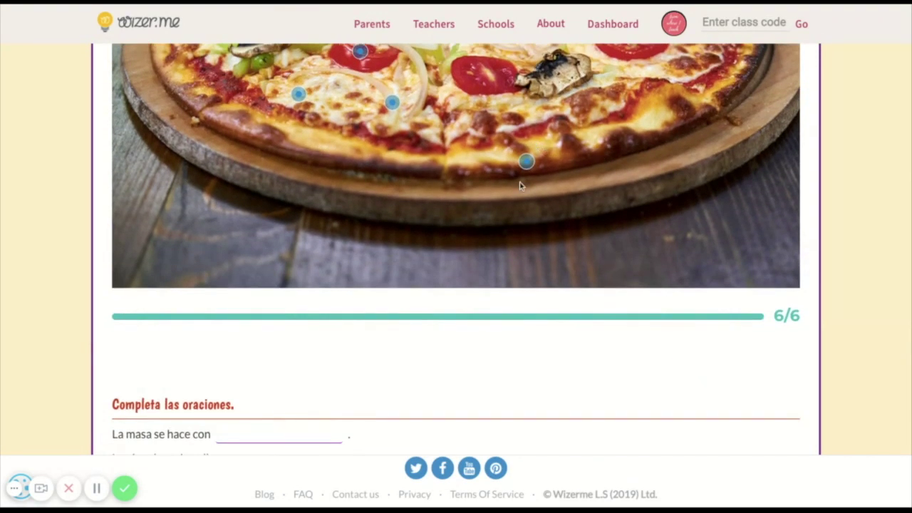
# Fill the Completa las oraciones blanks with minutos, piña and harina
pyautogui.scroll(-2, 628, 200)
pyautogui.click(232, 290)
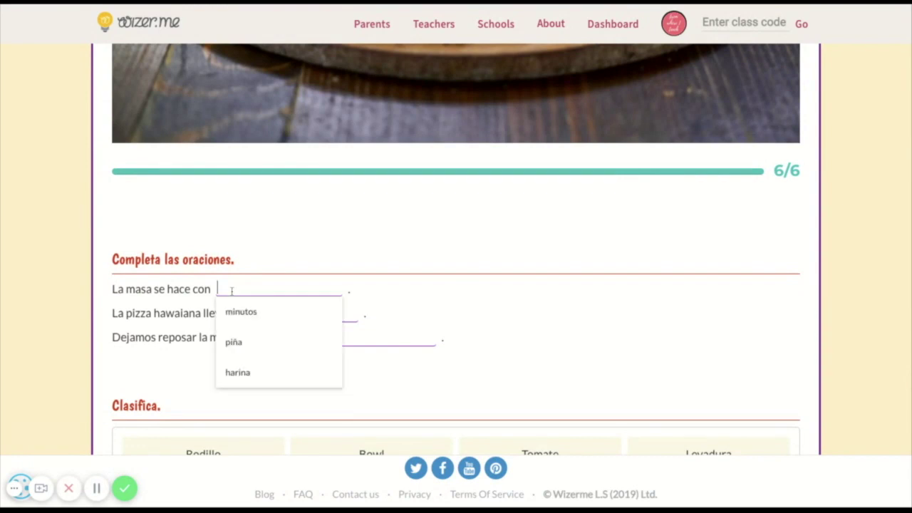
pyautogui.click(236, 312)
pyautogui.click(236, 315)
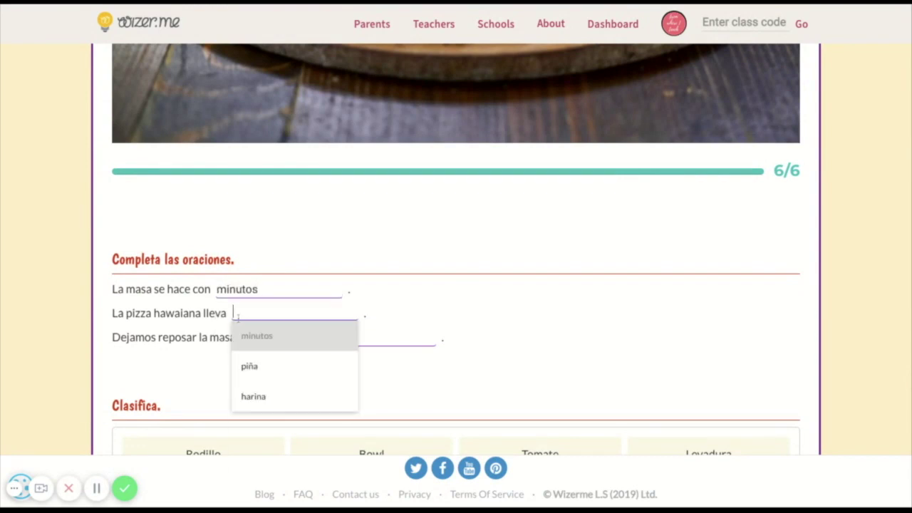
pyautogui.click(246, 366)
pyautogui.click(313, 341)
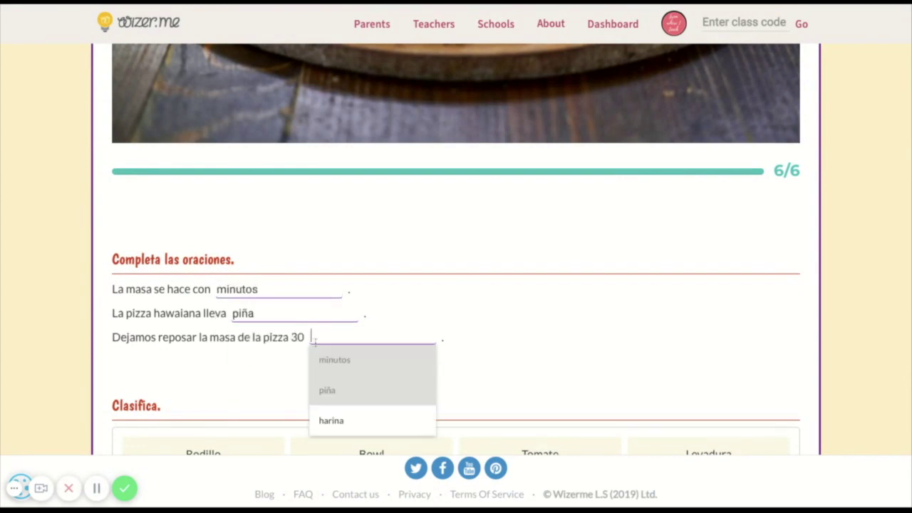
pyautogui.click(342, 421)
# Start classifying the Agua tile in the Clasifica activity
pyautogui.scroll(-3, 430, 341)
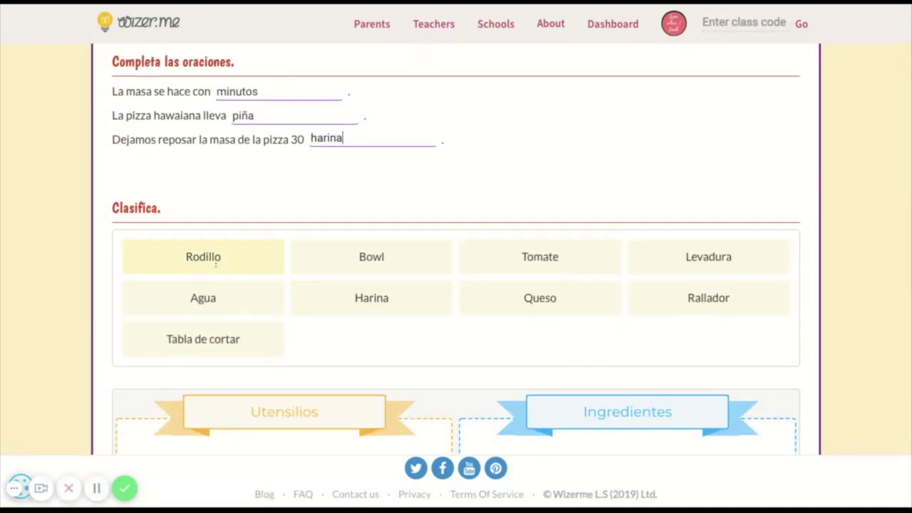
pyautogui.click(203, 298)
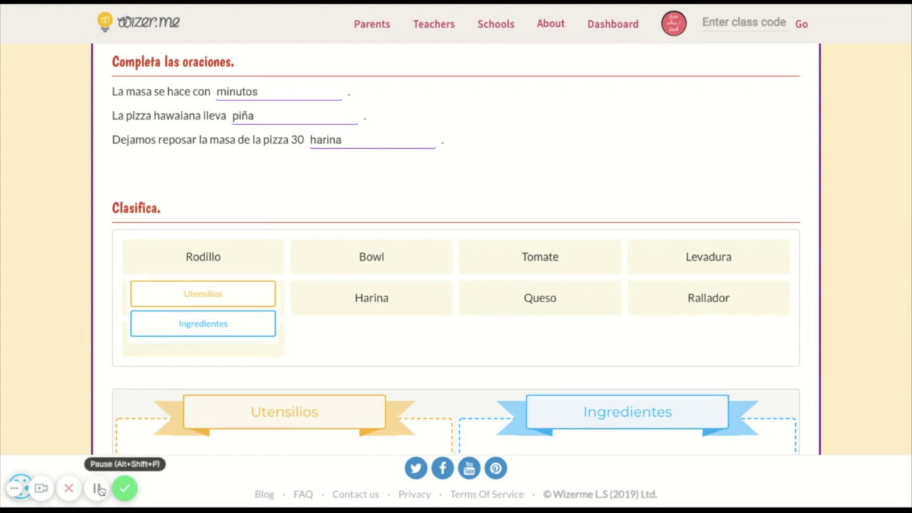
pyautogui.click(96, 489)
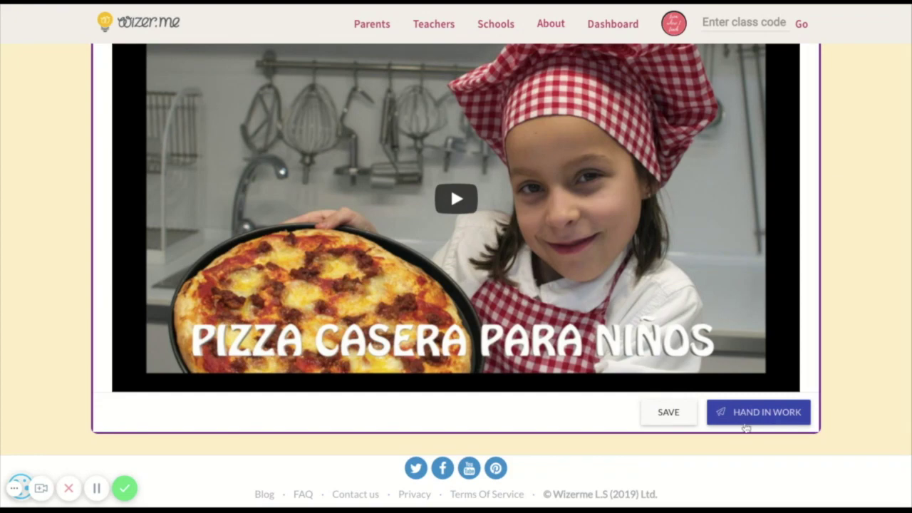
pyautogui.scroll(-10, 798, 228)
pyautogui.scroll(2, 799, 228)
pyautogui.scroll(-3, 798, 228)
pyautogui.scroll(-6, 799, 228)
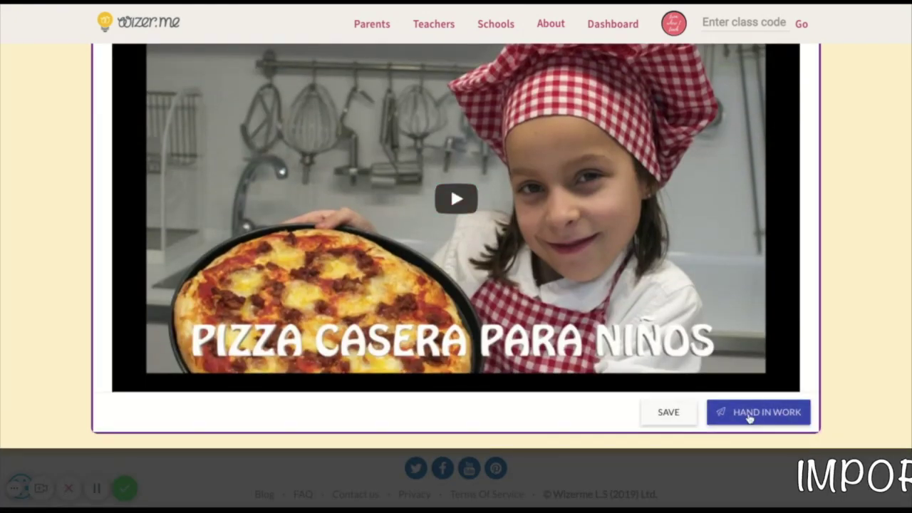
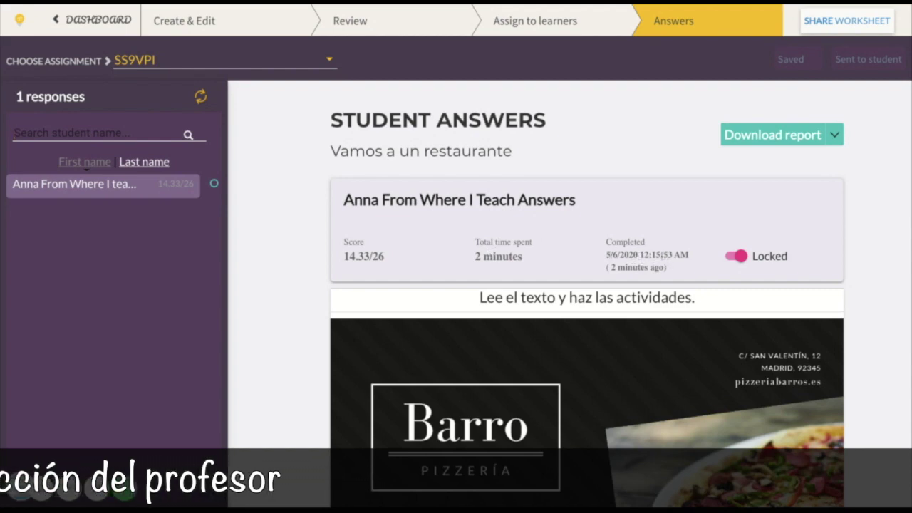
# Score the open question 0 out of 5
pyautogui.scroll(-3, 587, 285)
pyautogui.scroll(-10, 586, 285)
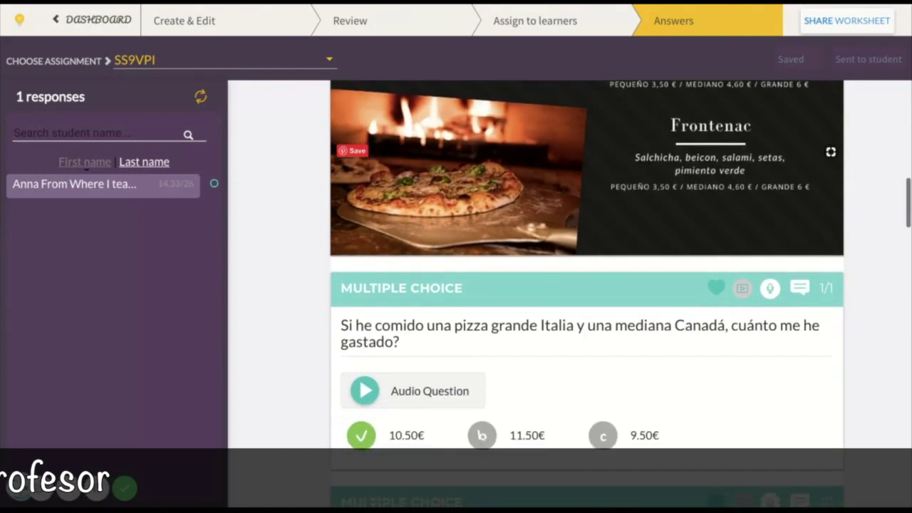
pyautogui.scroll(-3, 498, 364)
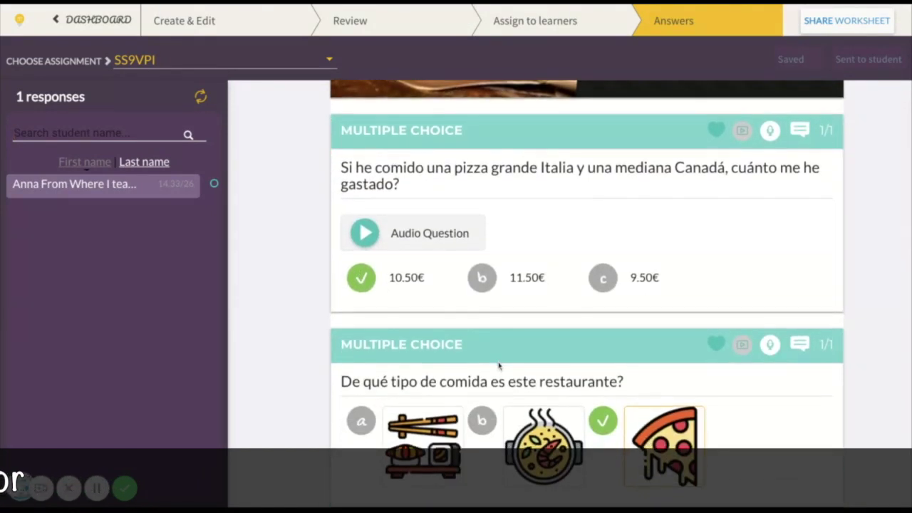
pyautogui.scroll(-7, 499, 364)
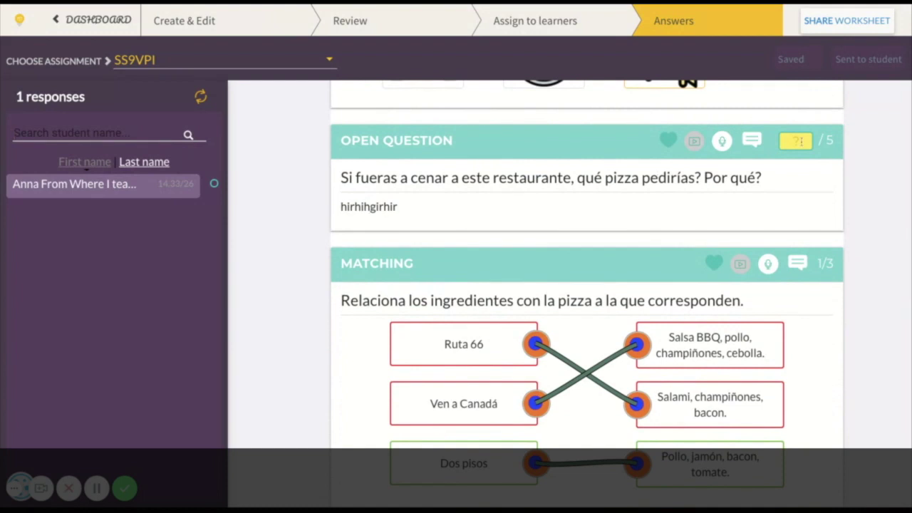
pyautogui.click(802, 141)
pyautogui.write('0')
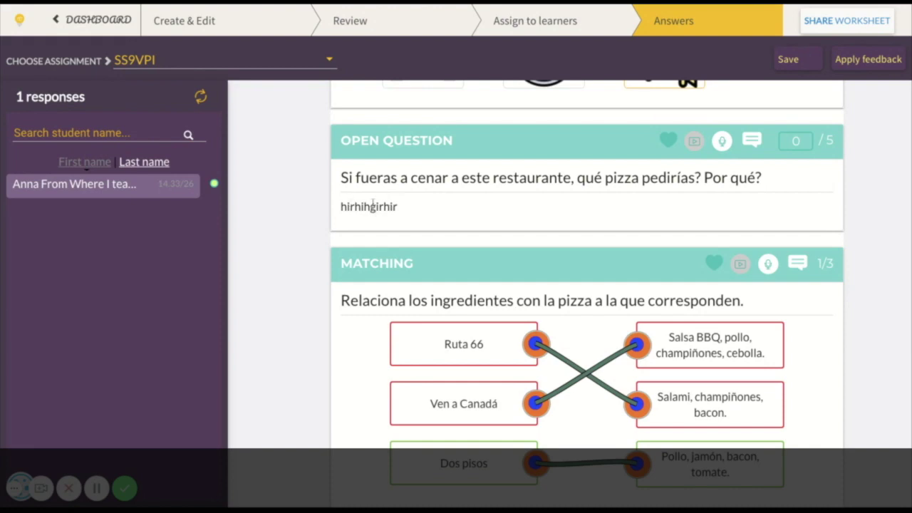
# Accept 'pimiento' as correct on the pizza image and apply the feedback, raising the score to 15.33/26
pyautogui.scroll(-3, 495, 220)
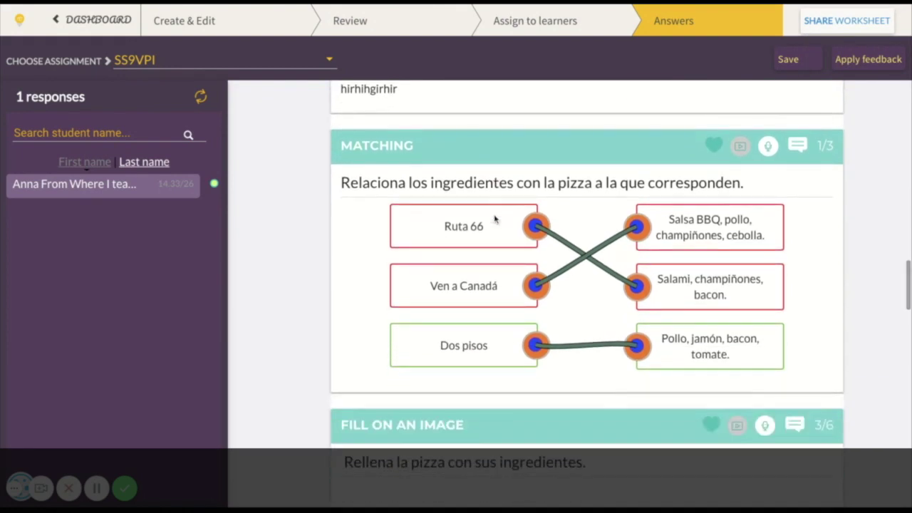
pyautogui.scroll(-8, 579, 247)
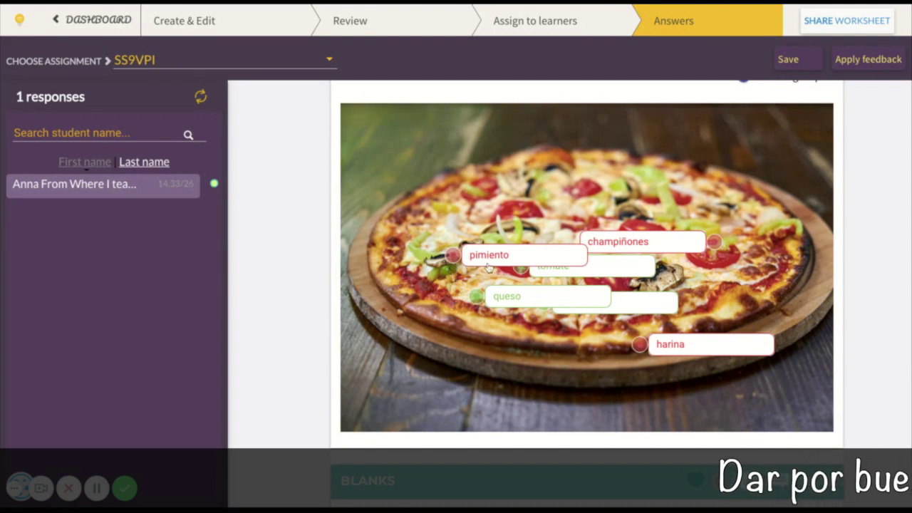
pyautogui.click(497, 259)
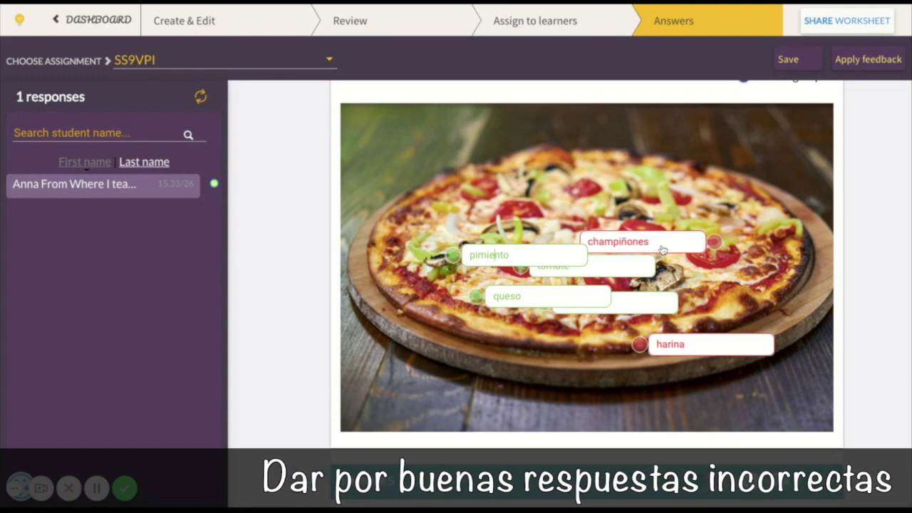
pyautogui.scroll(-5, 653, 348)
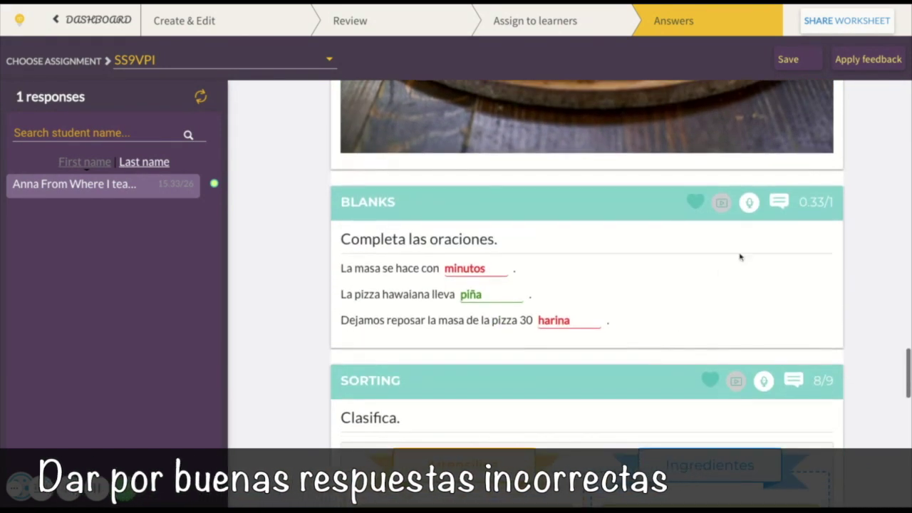
pyautogui.scroll(-5, 703, 280)
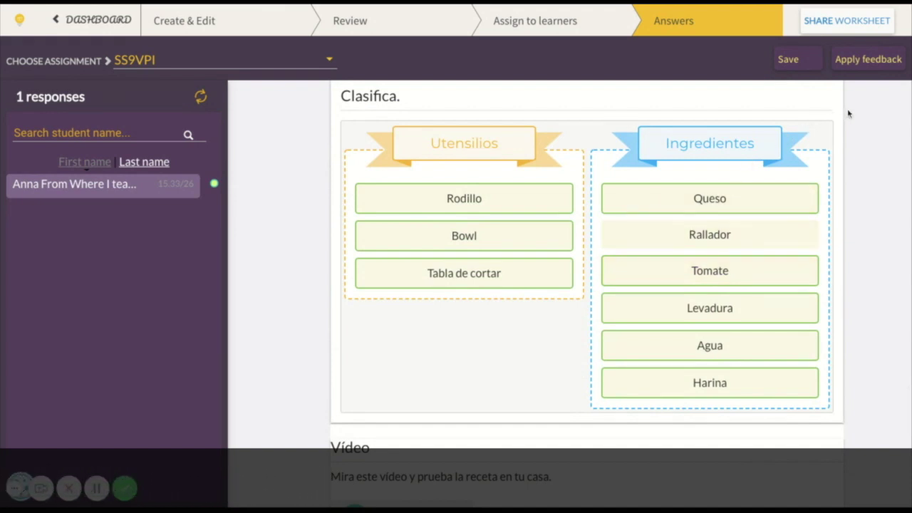
pyautogui.click(861, 61)
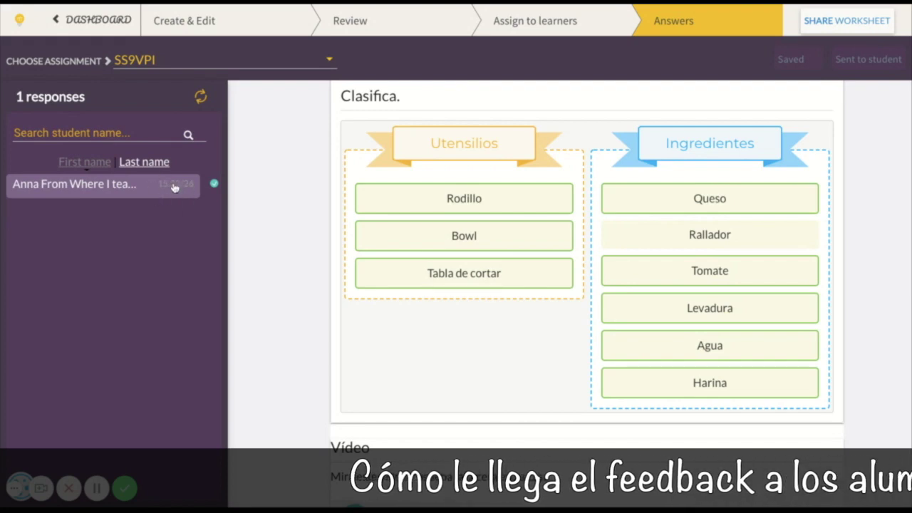
# In the Assign worksheet dialog, reveal the class PIN for the assignment
pyautogui.scroll(-8, 236, 307)
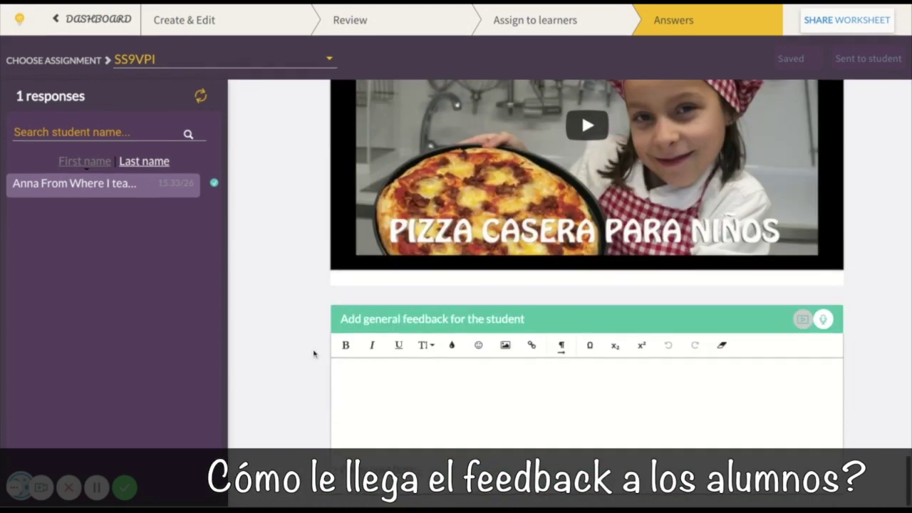
pyautogui.scroll(1, 388, 421)
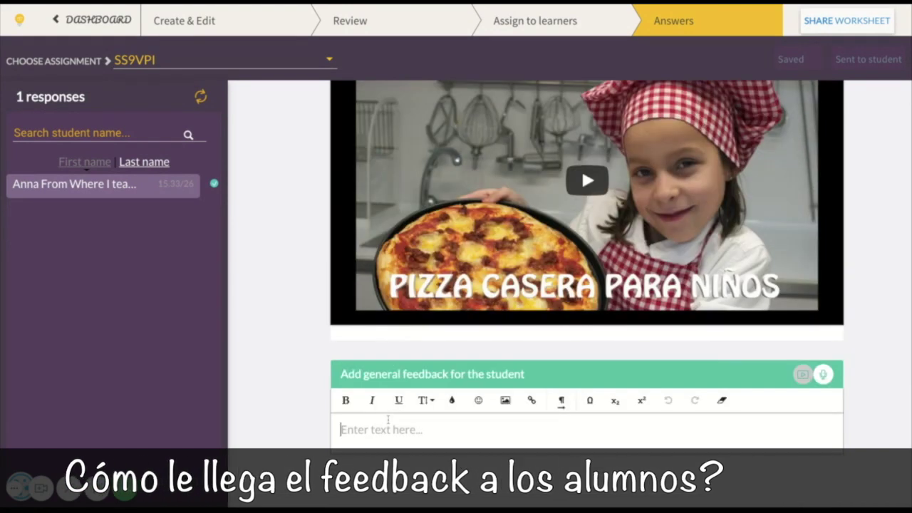
pyautogui.scroll(10, 247, 187)
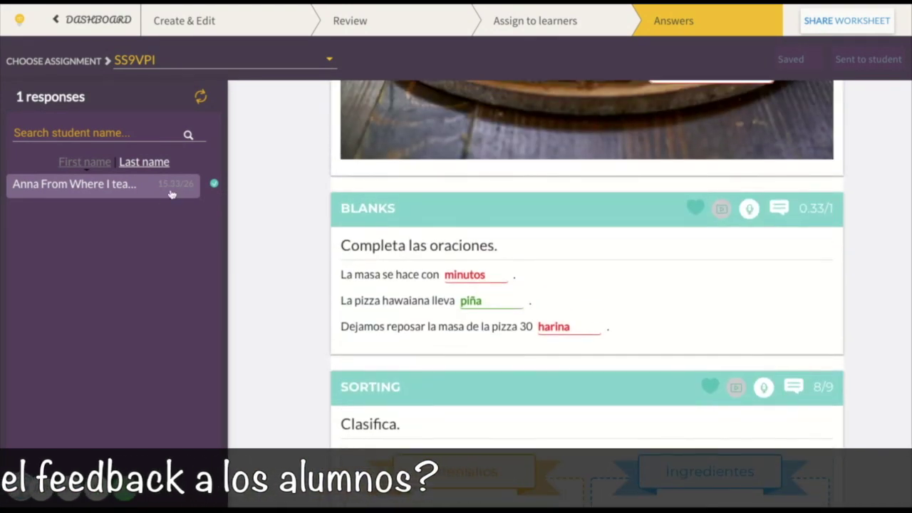
pyautogui.scroll(4, 294, 234)
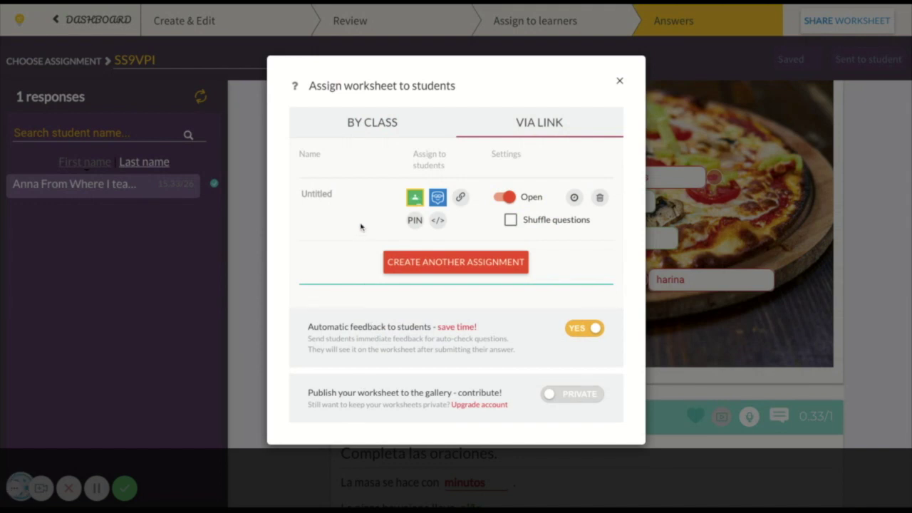
pyautogui.click(419, 221)
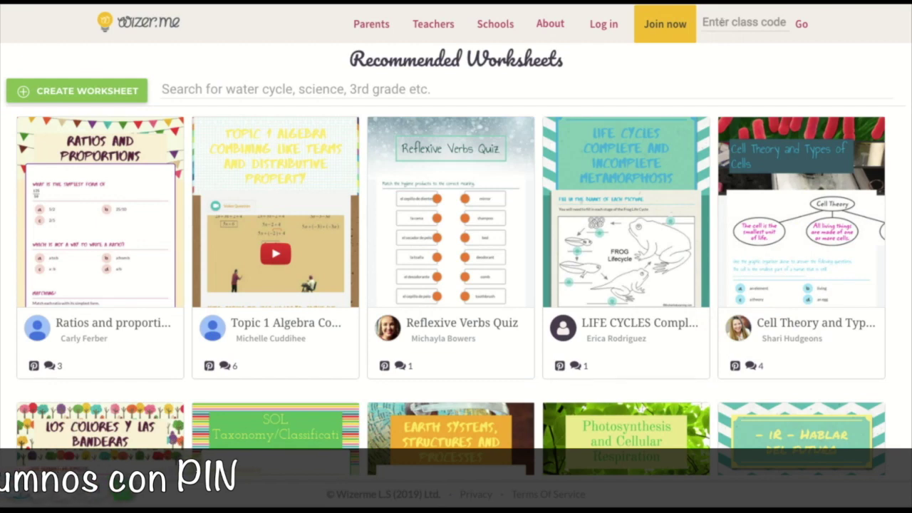
pyautogui.click(734, 22)
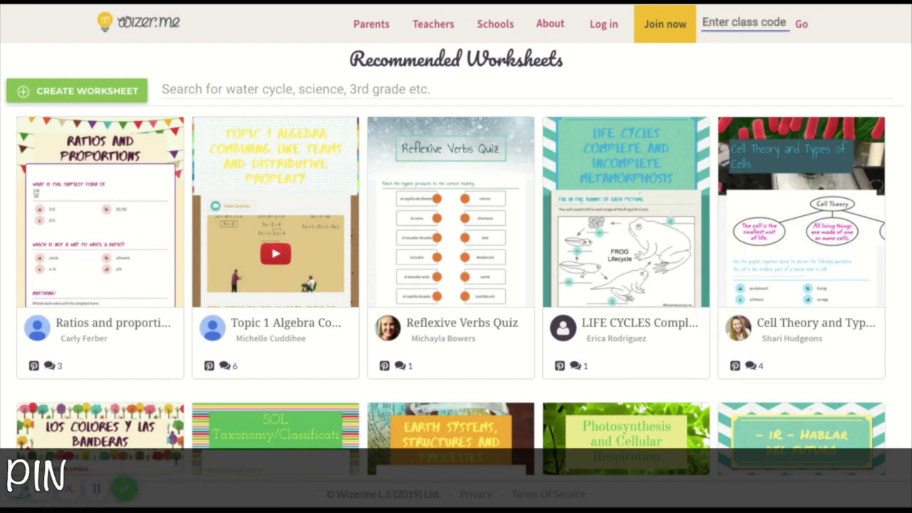
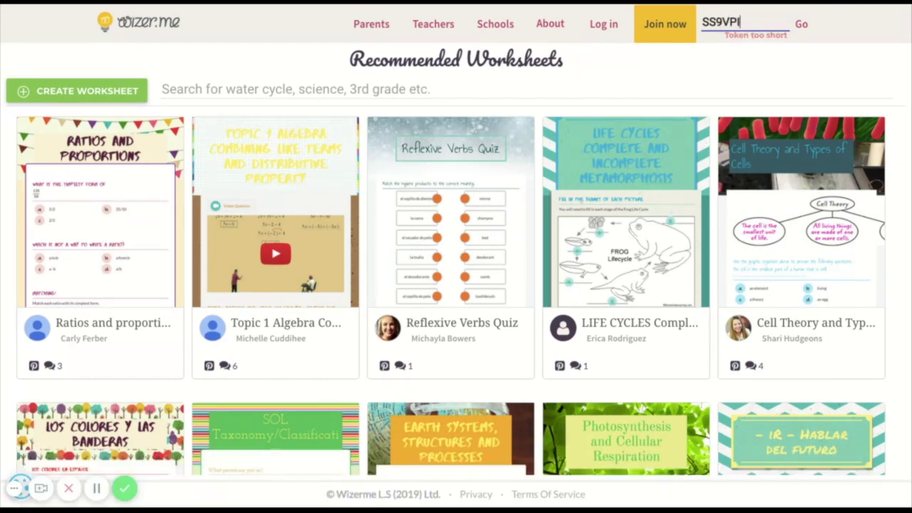
pyautogui.click(802, 24)
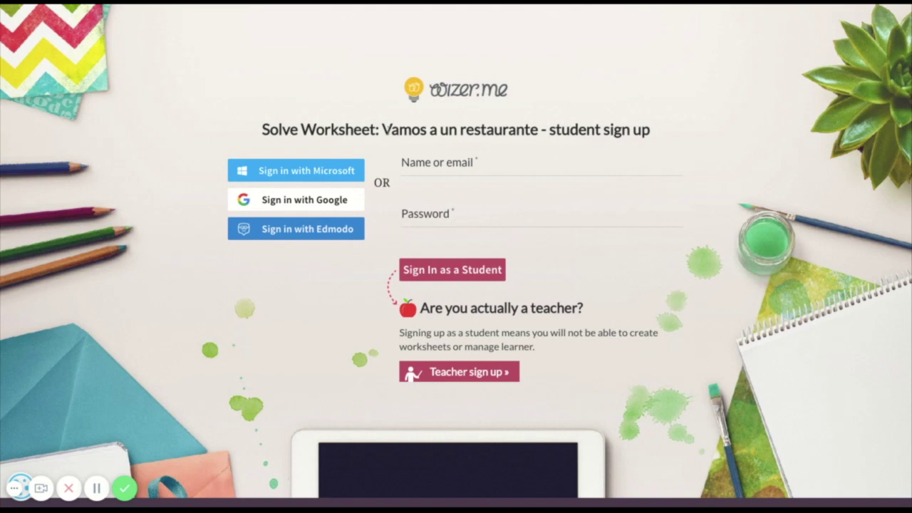
pyautogui.moveTo(391, 129); pyautogui.dragTo(652, 131)
pyautogui.click(653, 132)
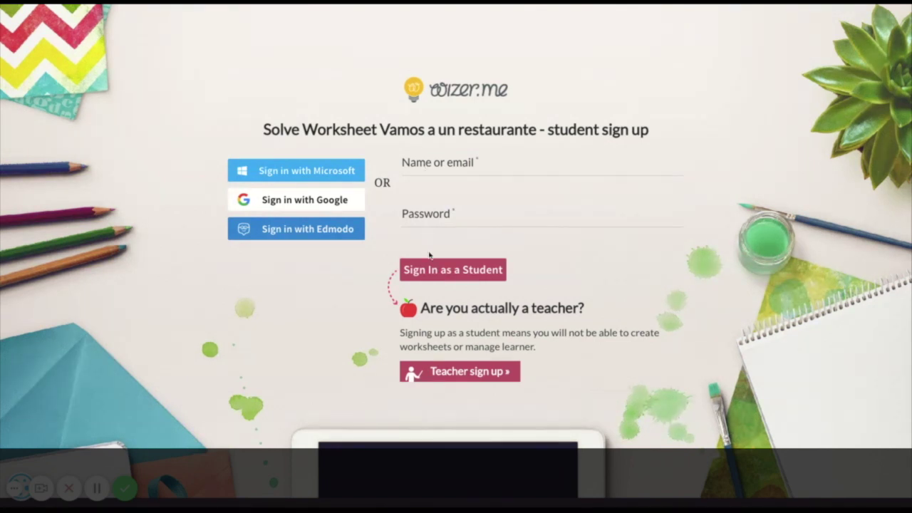
# Enter the test student's name and a password, retyped in Confirm Password
pyautogui.click(425, 166)
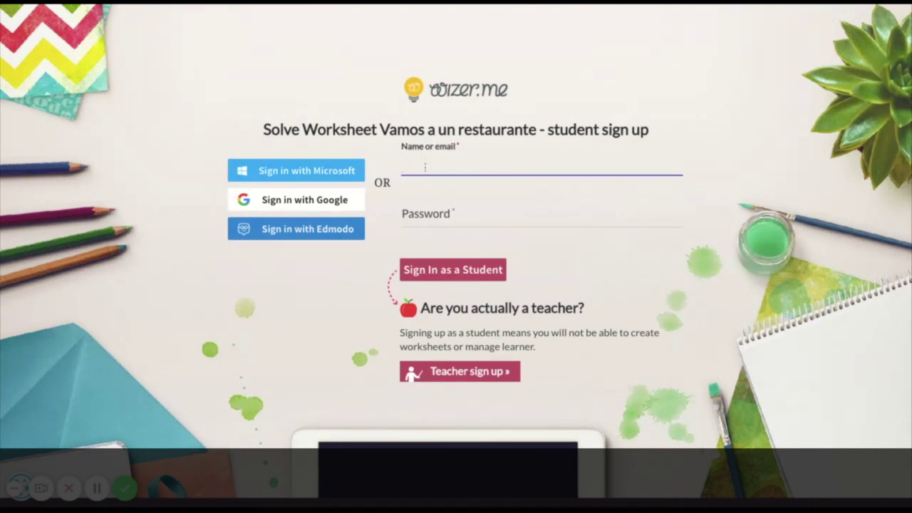
pyautogui.write('A')
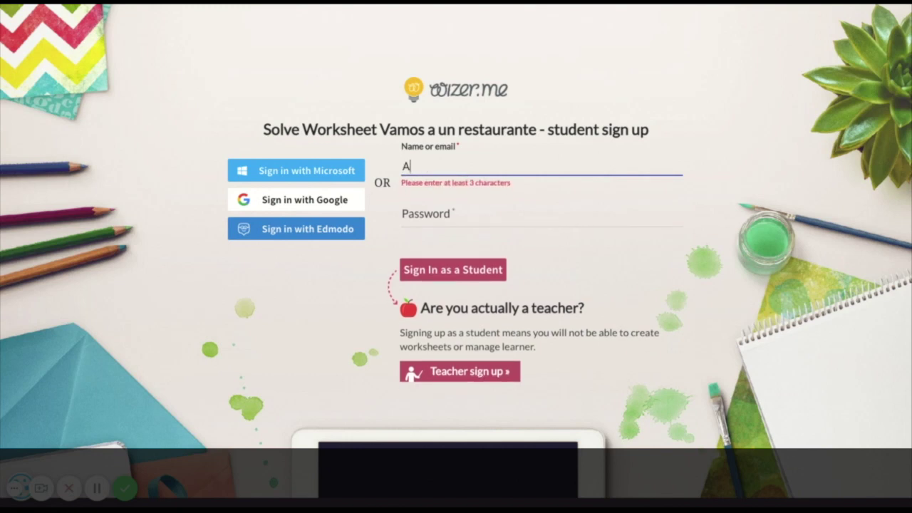
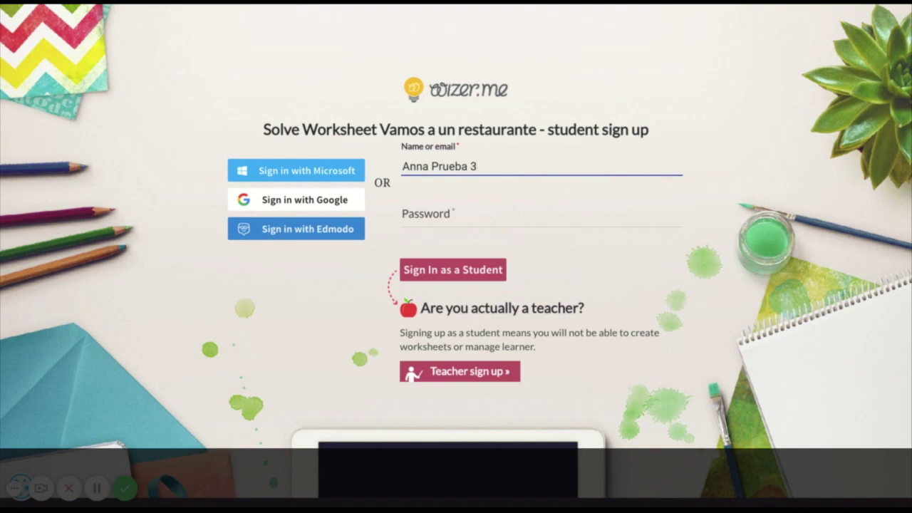
pyautogui.click(426, 216)
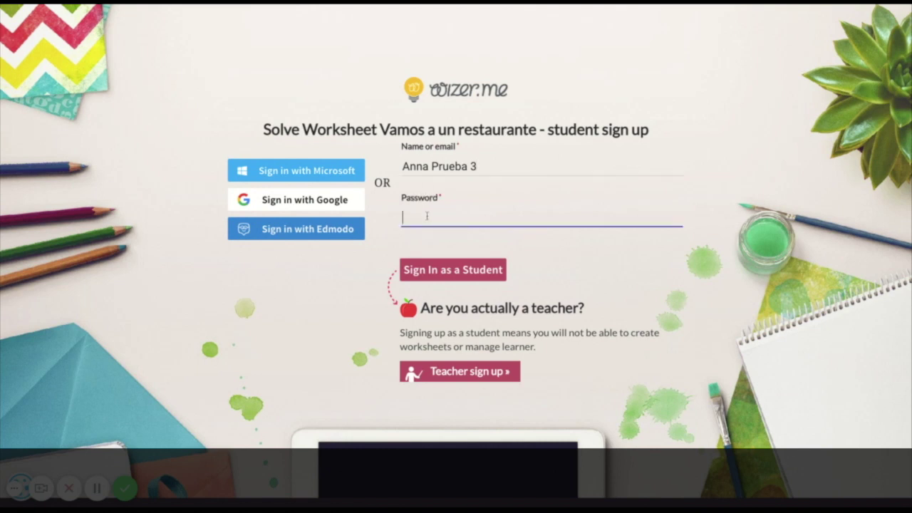
pyautogui.write('password')
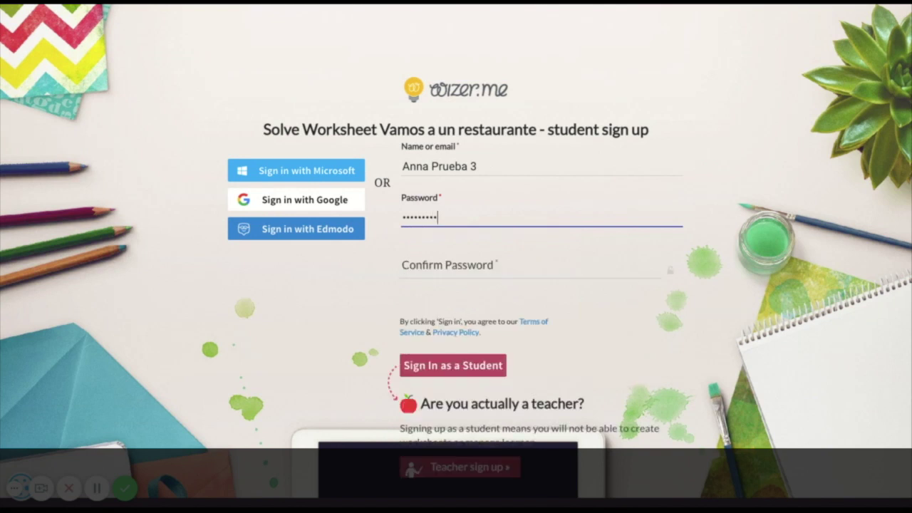
pyautogui.press('BackSpace')
pyautogui.press('BackSpace')
pyautogui.press('BackSpace')
pyautogui.press('BackSpace')
pyautogui.press('BackSpace')
pyautogui.press('BackSpace')
pyautogui.press('BackSpace')
pyautogui.press('BackSpace')
pyautogui.click(417, 269)
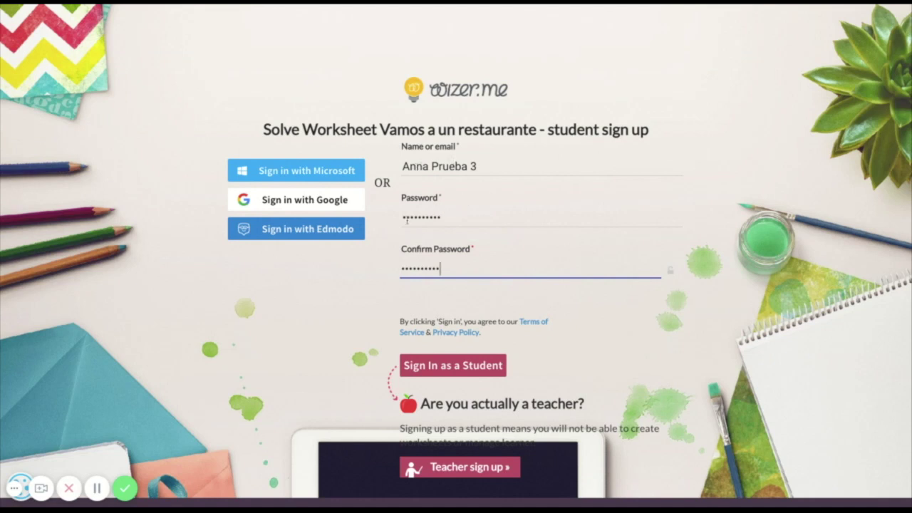
# Sign in as the new student, scroll through the worksheet, and confirm Hand In Work
pyautogui.click(446, 366)
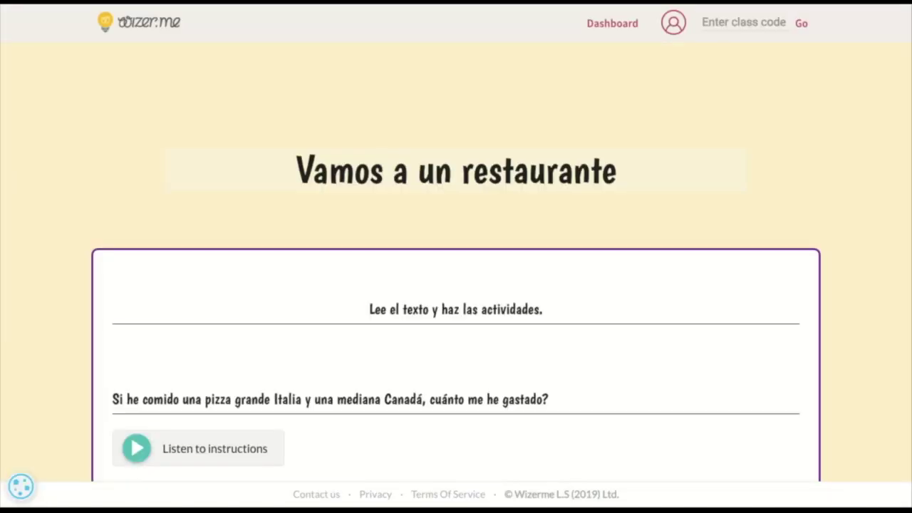
pyautogui.scroll(-5, 499, 254)
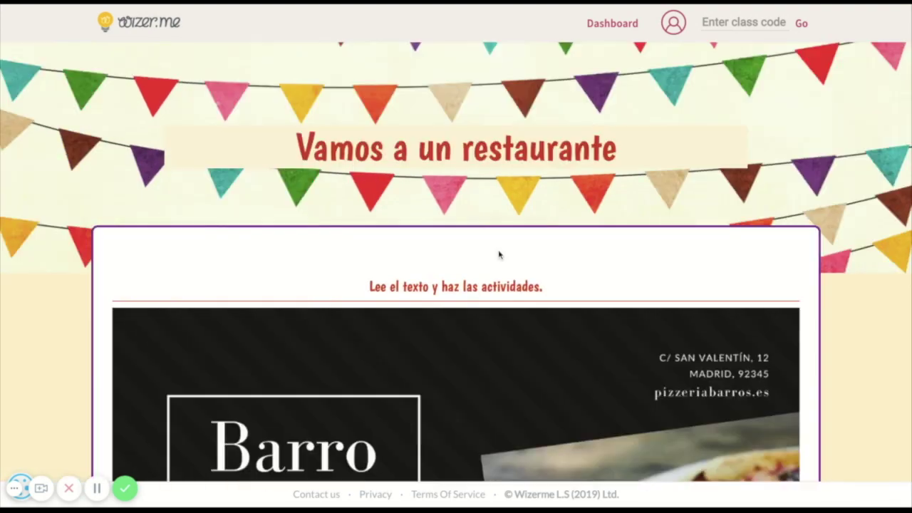
pyautogui.scroll(-10, 581, 222)
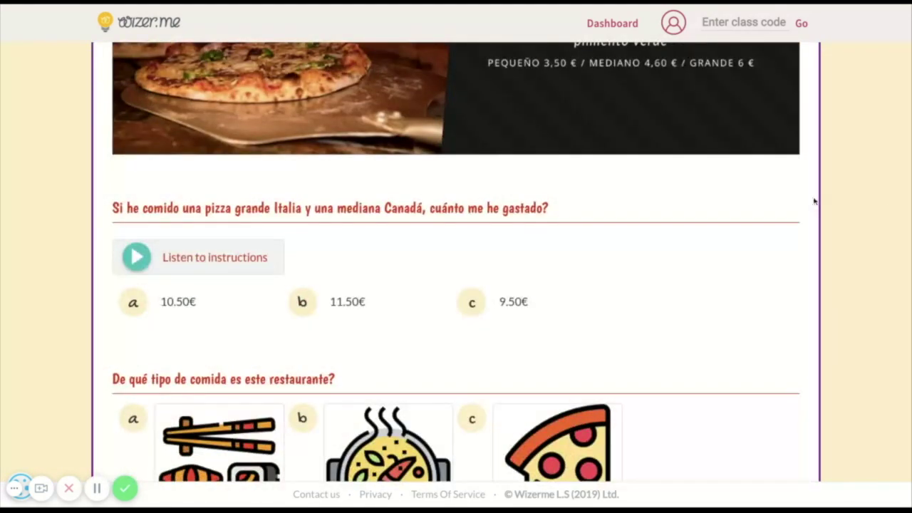
pyautogui.scroll(-5, 686, 256)
pyautogui.scroll(-10, 688, 256)
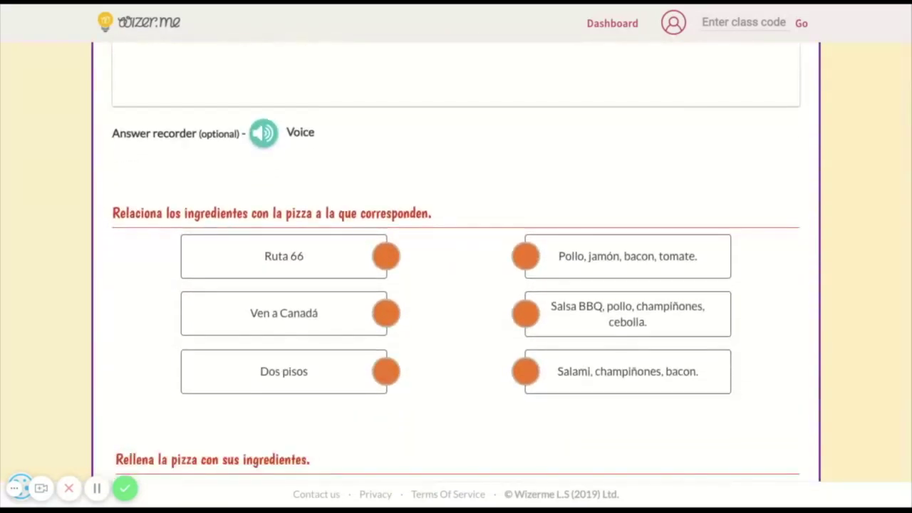
pyautogui.scroll(-15, 696, 201)
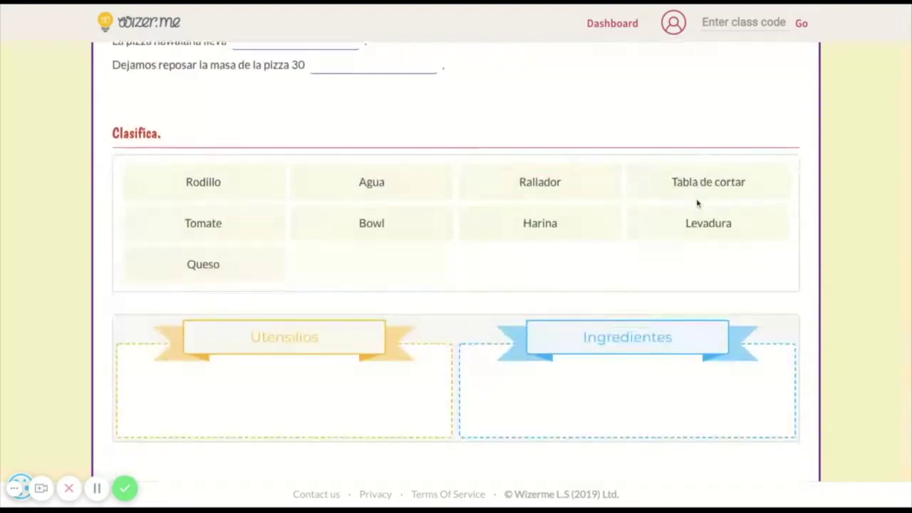
pyautogui.scroll(-12, 696, 203)
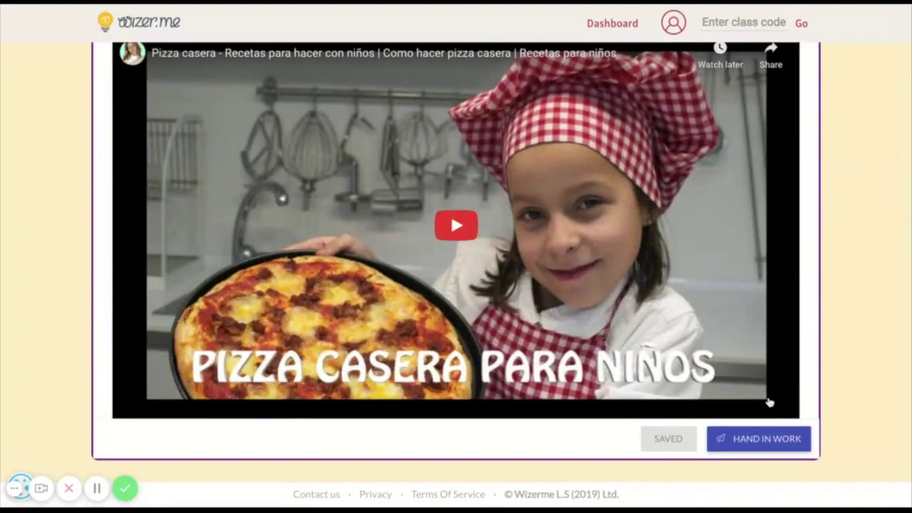
pyautogui.click(766, 438)
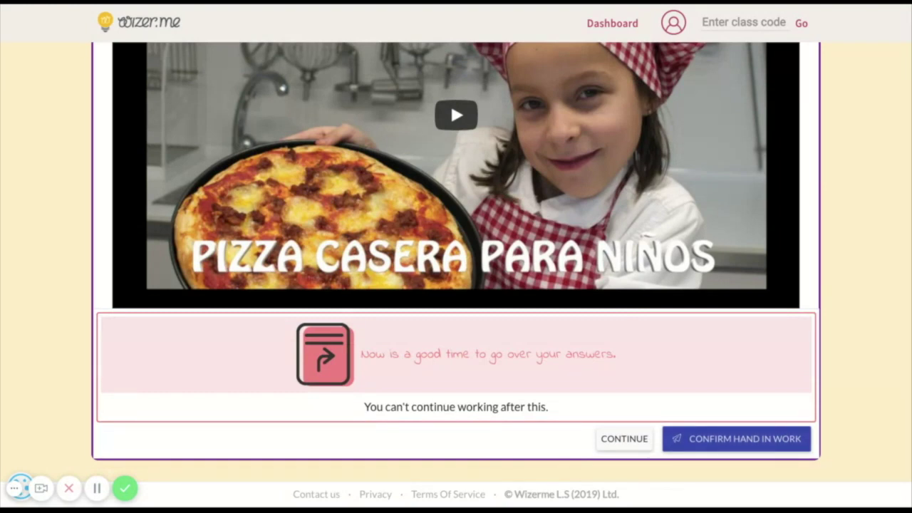
pyautogui.click(766, 439)
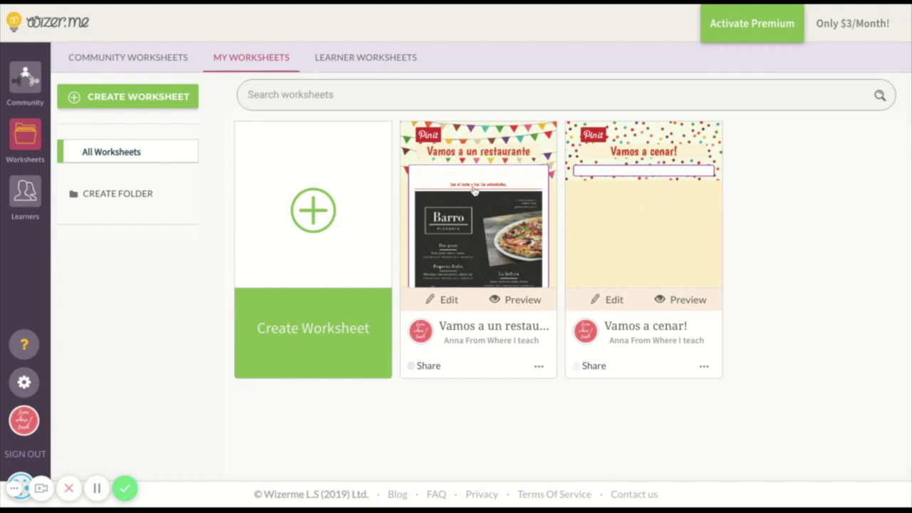
# Open Answers from the 'Vamos a un restaurante' card's '...' menu
pyautogui.click(540, 368)
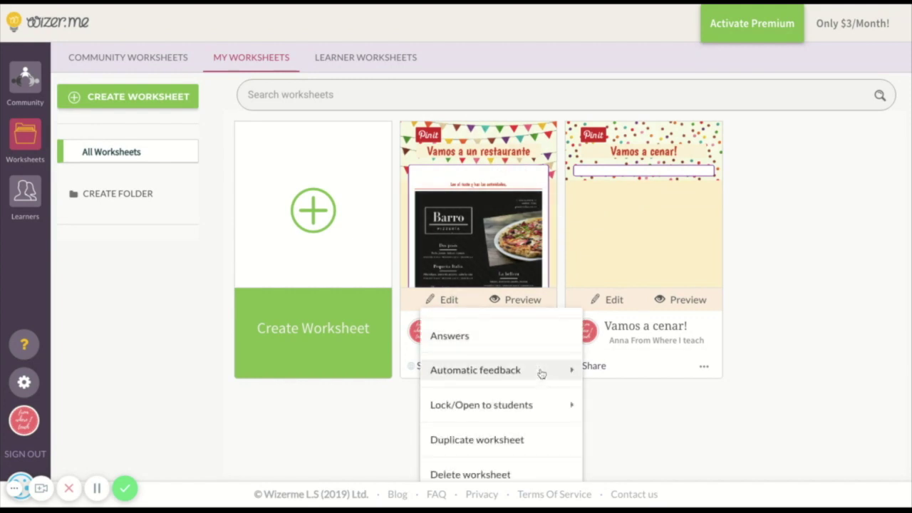
pyautogui.click(450, 337)
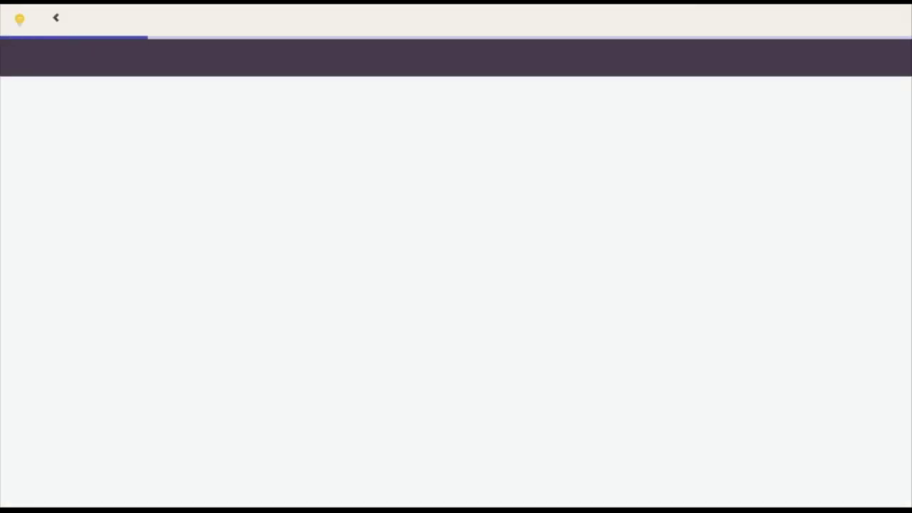